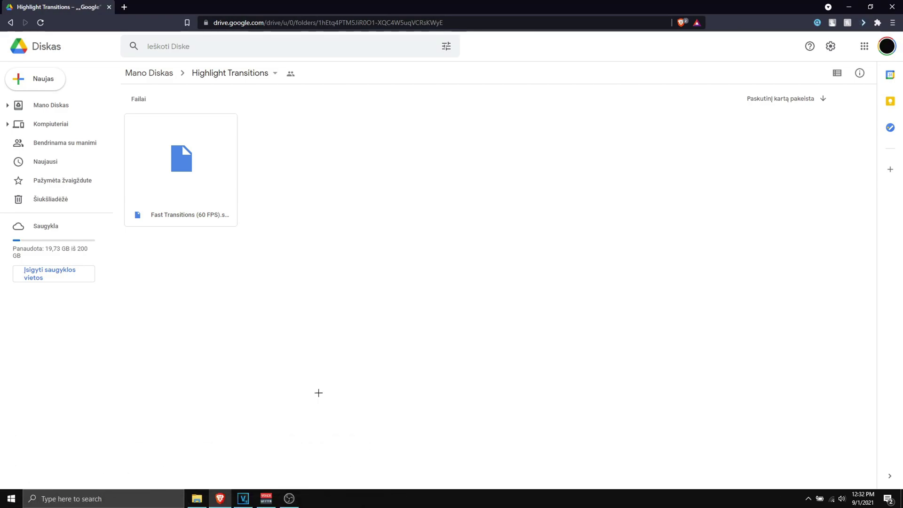
Bring up the local Highlight Transitions folder holding the Fast Transitions (60 FPS) preset file
left_click_drag(347, 255, 115, 111)
left_click(318, 194)
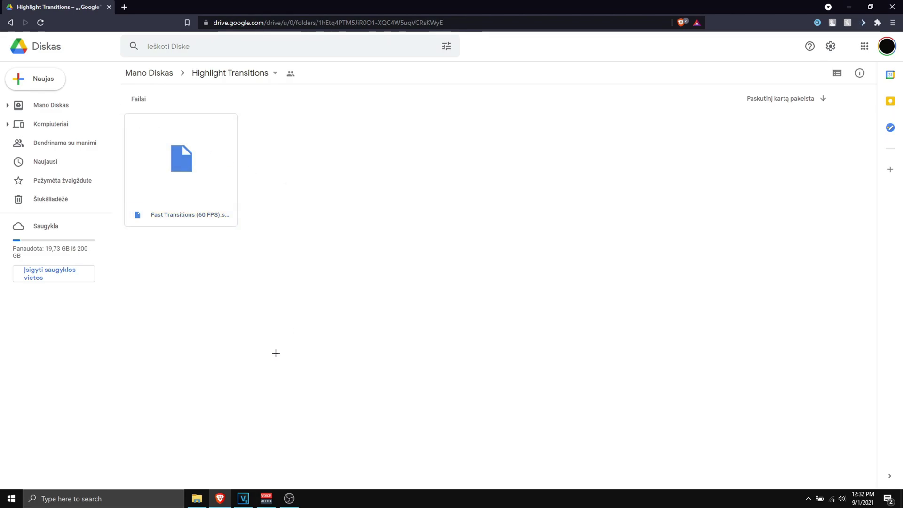
left_click(197, 498)
left_click(430, 272)
Launch the Fast Transitions (60 FPS) .sfpreset file in Preset Manager 2.0
left_click(409, 186)
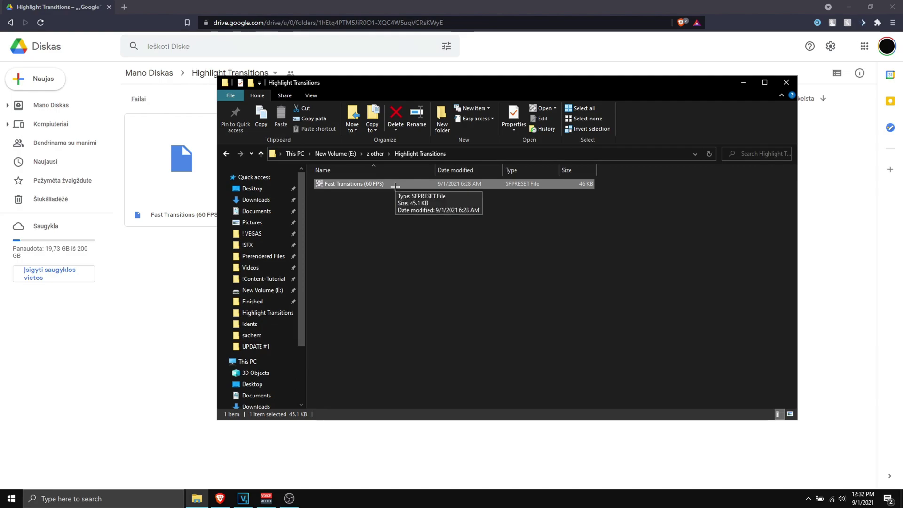
left_click(363, 210)
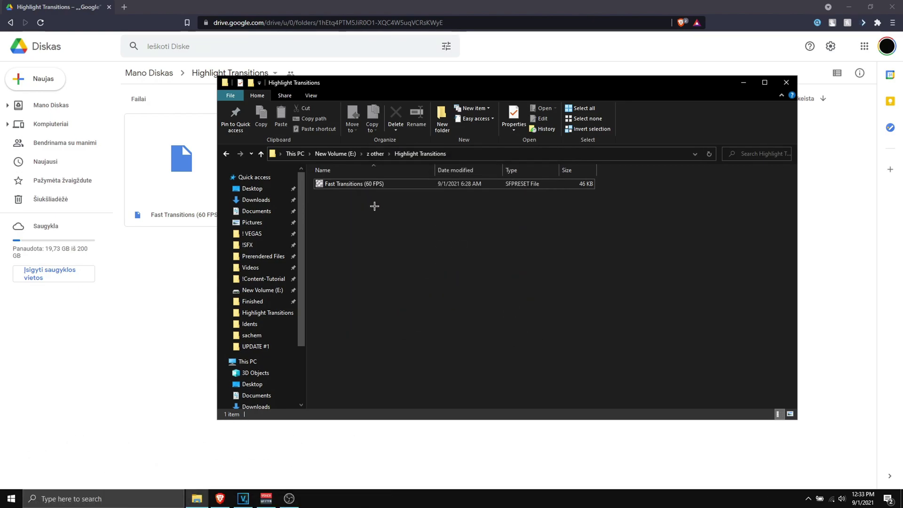
left_click(384, 185)
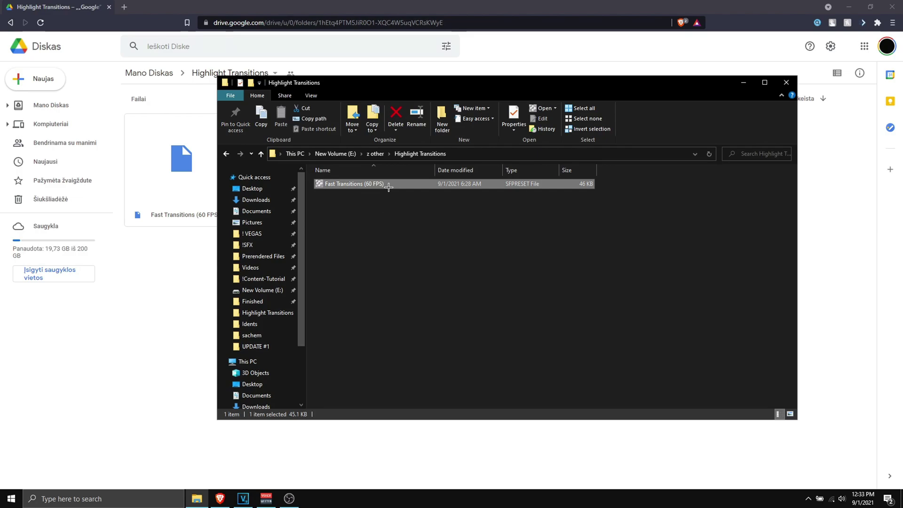
double_click(389, 186)
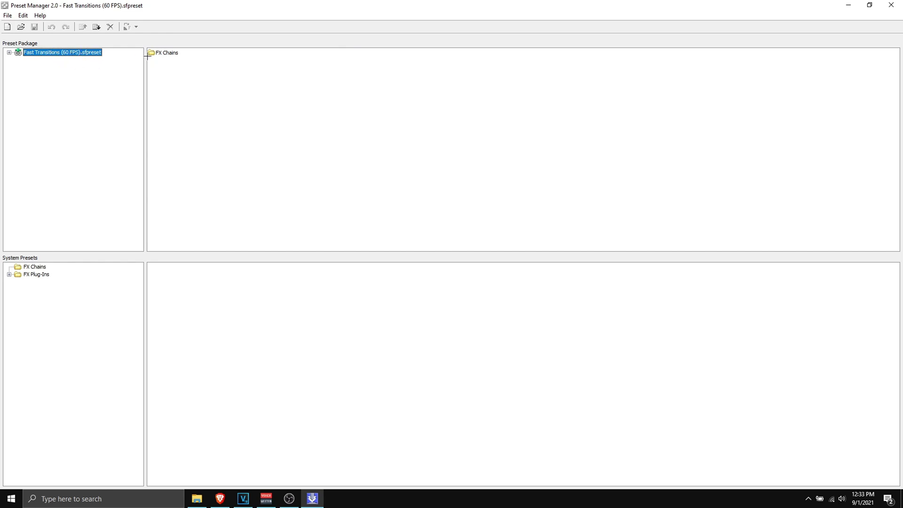
Copy the package's FX Chains to the system, overwriting the already installed presets
left_click(160, 53)
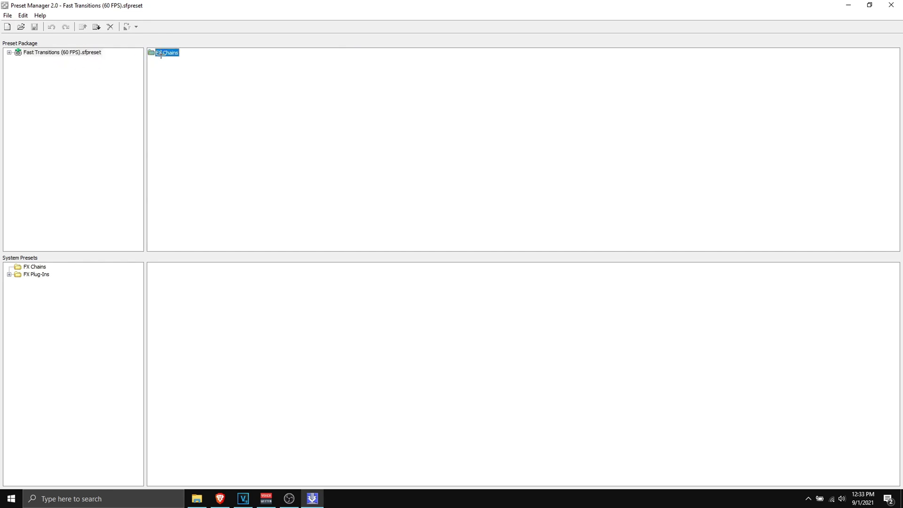
left_click(96, 26)
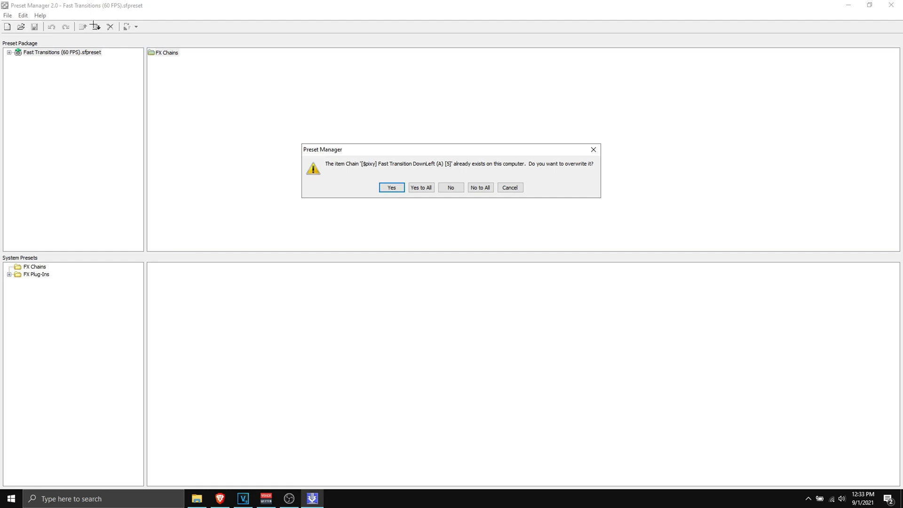
key("Return")
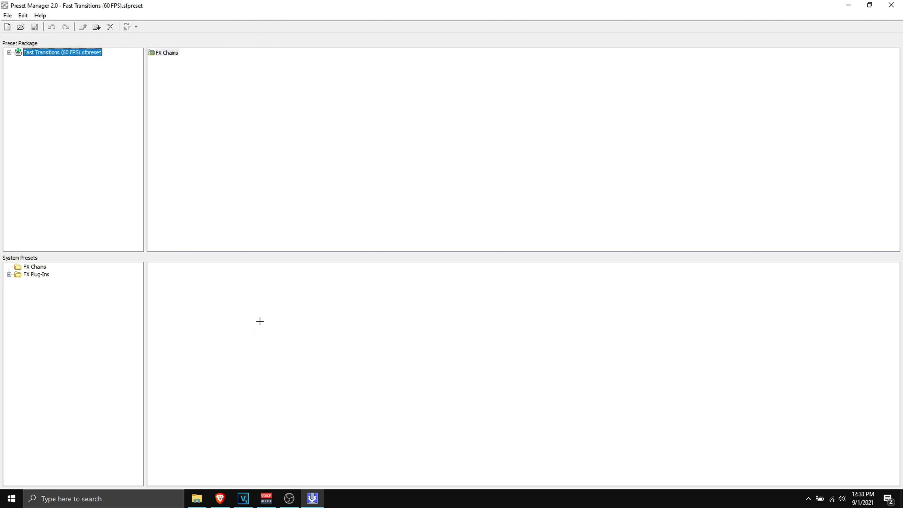
Review the twelve Fast Transition presets inside FX Chains, then close Preset Manager
left_click(288, 163)
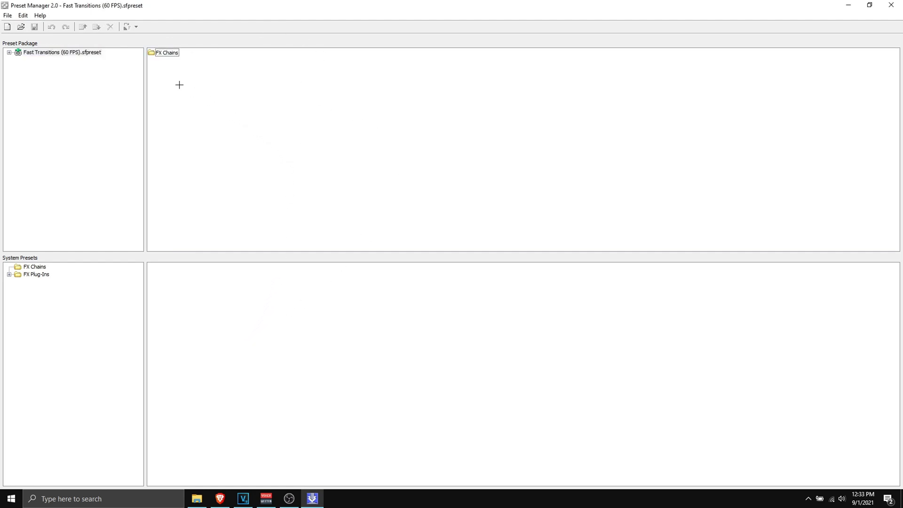
left_click(172, 53)
double_click(176, 54)
left_click(186, 183)
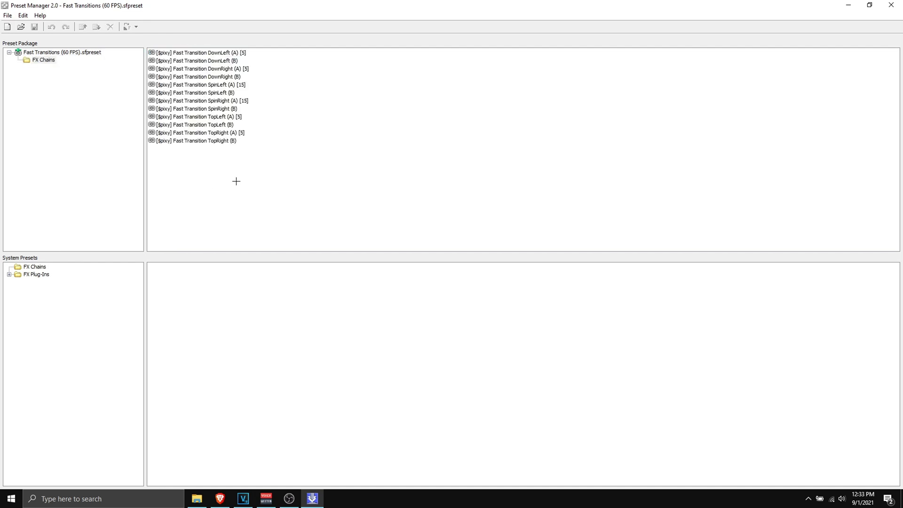
left_click_drag(259, 187, 151, 21)
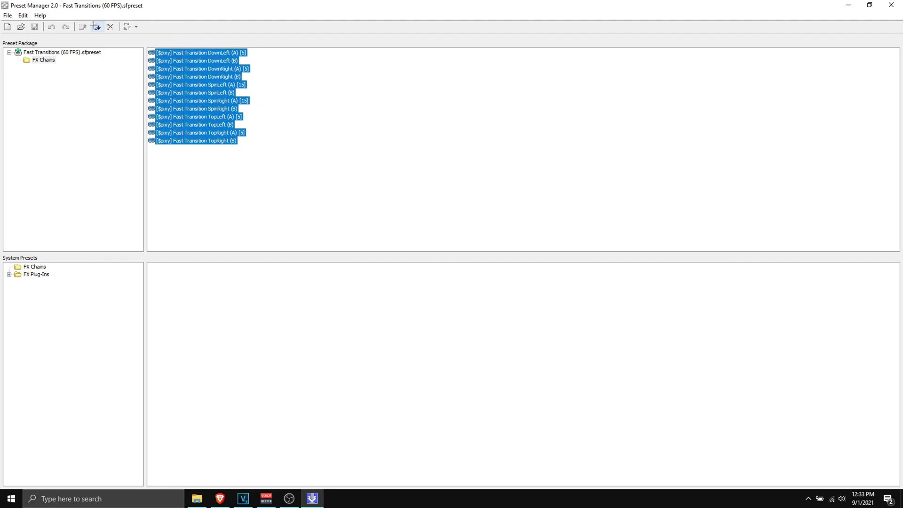
left_click(242, 185)
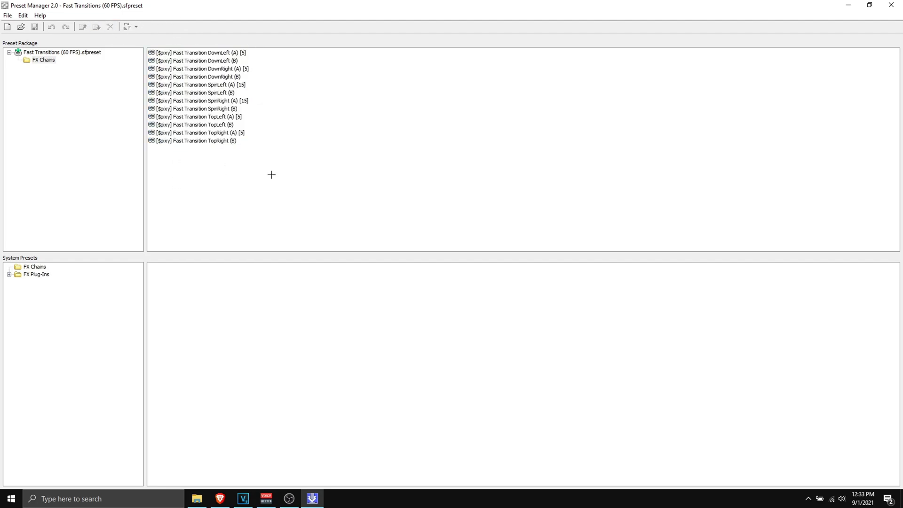
left_click(891, 6)
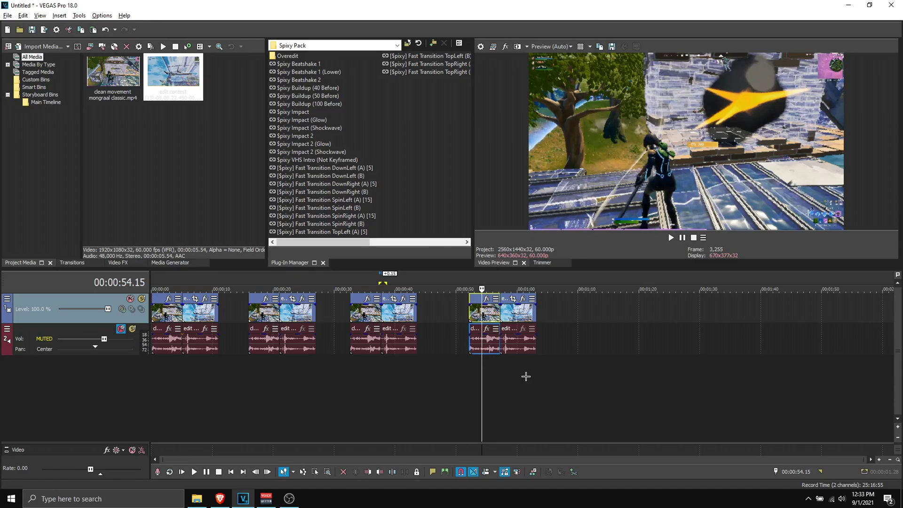
left_click(480, 46)
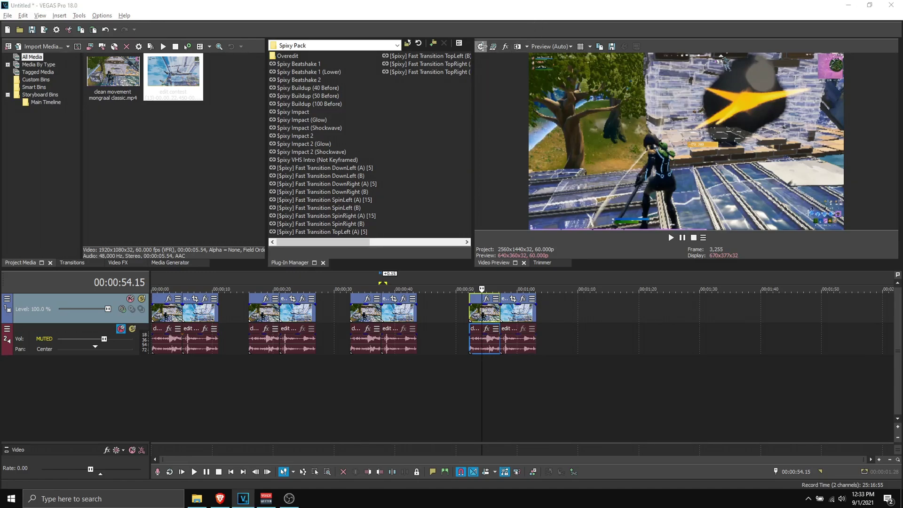
left_click_drag(483, 46, 285, 43)
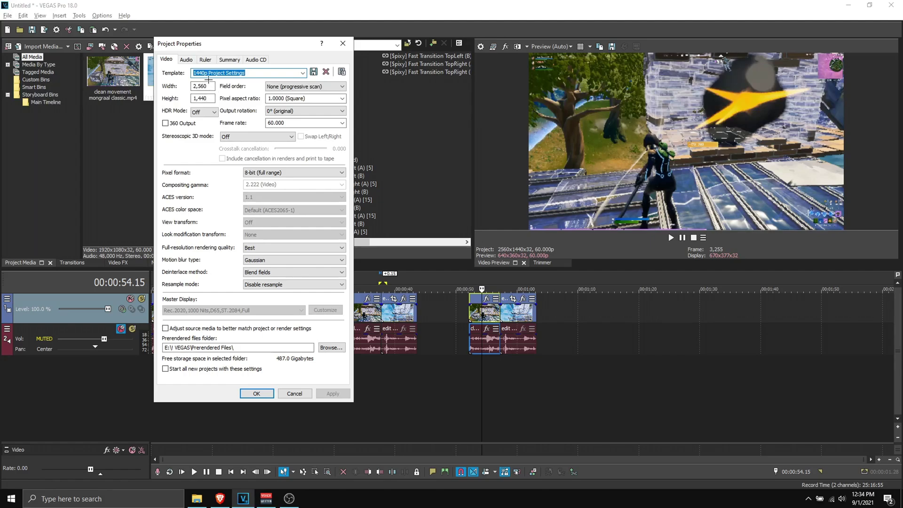
key("Tab")
key("Tab")
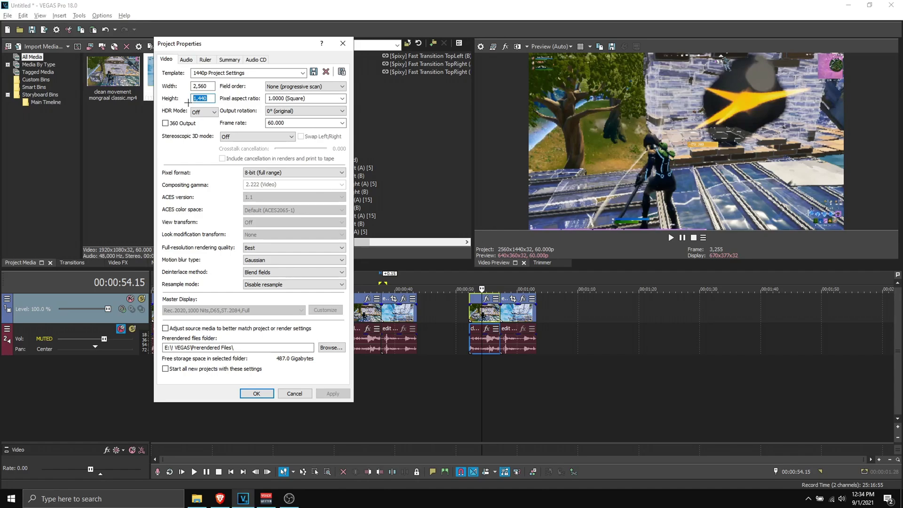
left_click_drag(209, 87, 174, 88)
left_click_drag(210, 98, 173, 107)
left_click_drag(262, 126, 293, 126)
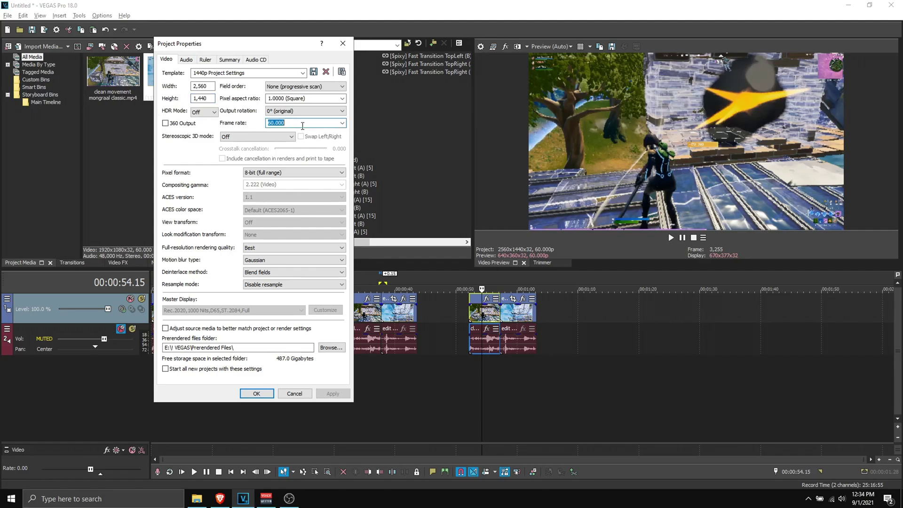
left_click(344, 125)
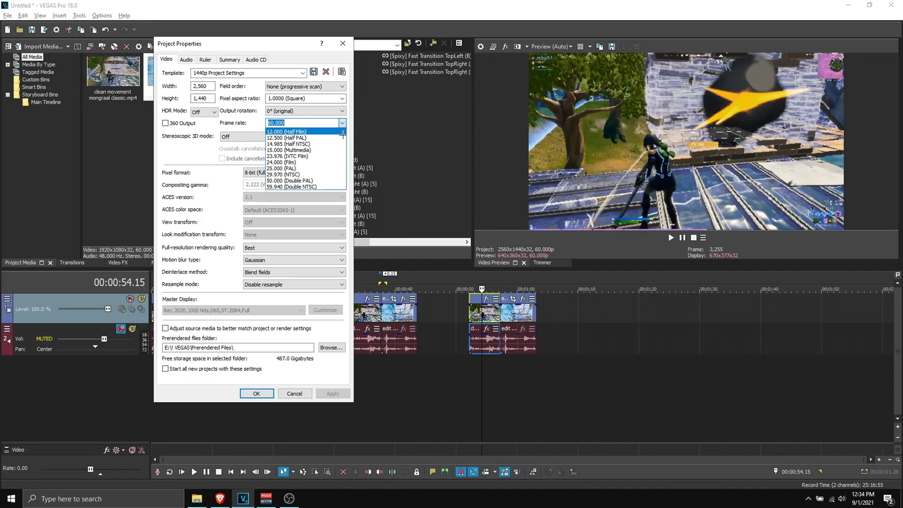
left_click(297, 123)
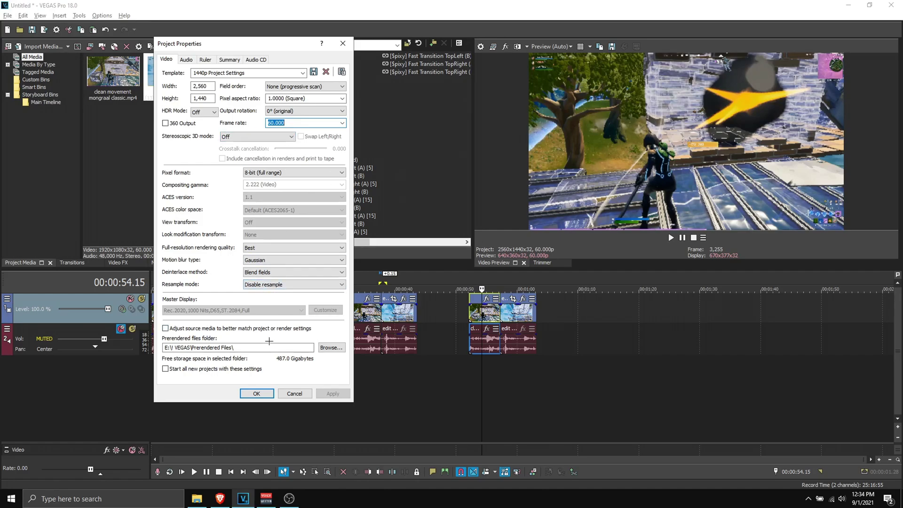
left_click(205, 59)
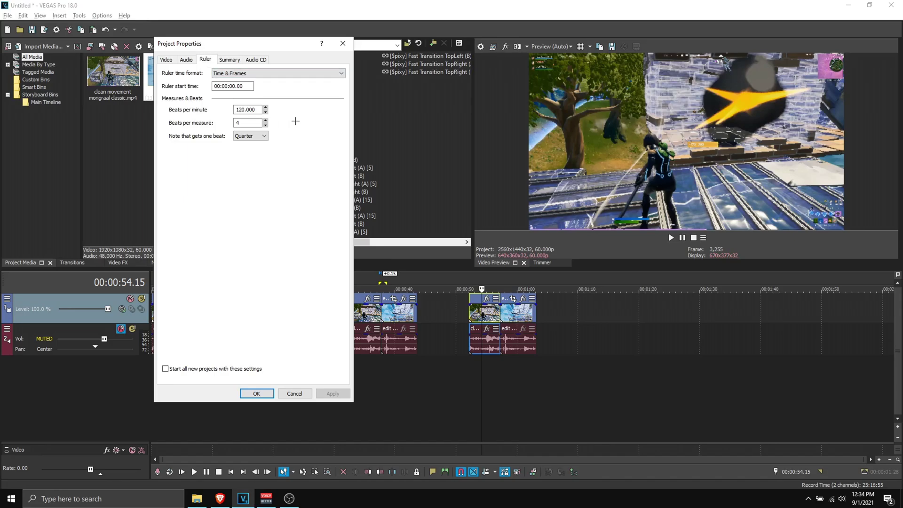
left_click(167, 60)
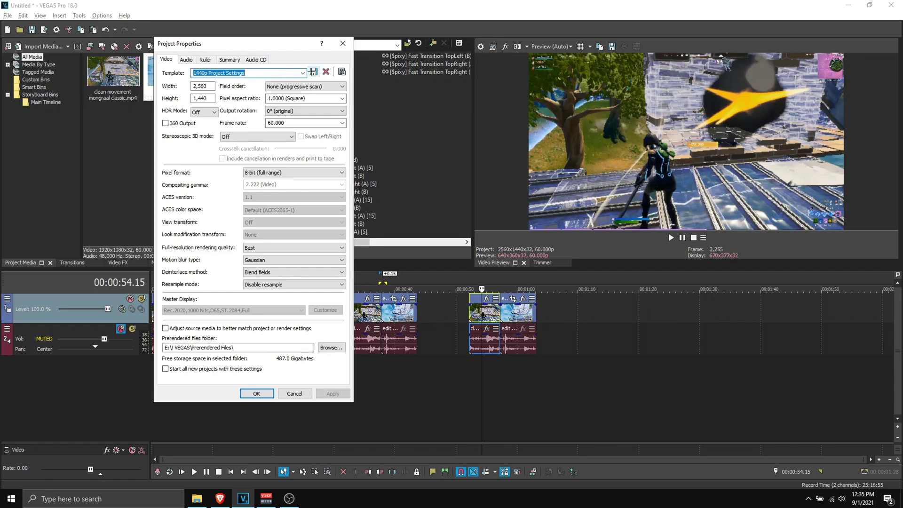
left_click(256, 393)
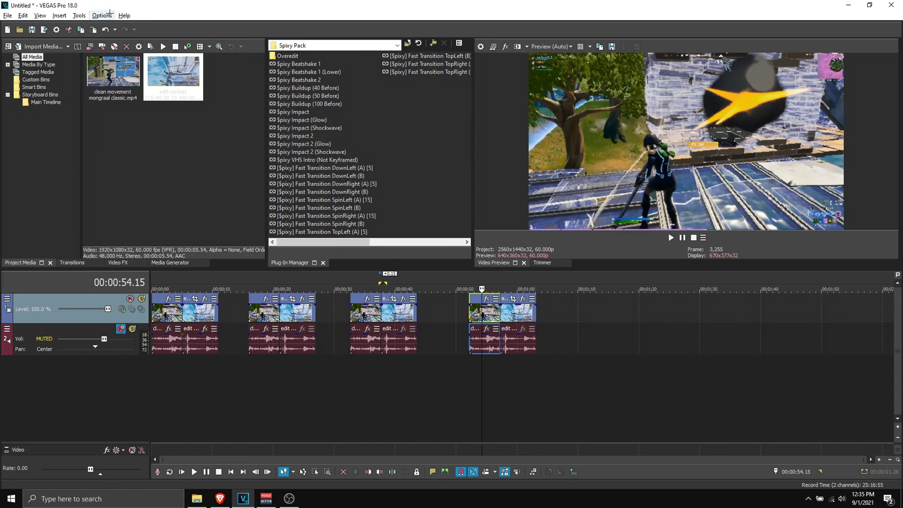
Zoom the timeline in on the cut from the clean movement clip to the edit contest clip
left_click(109, 16)
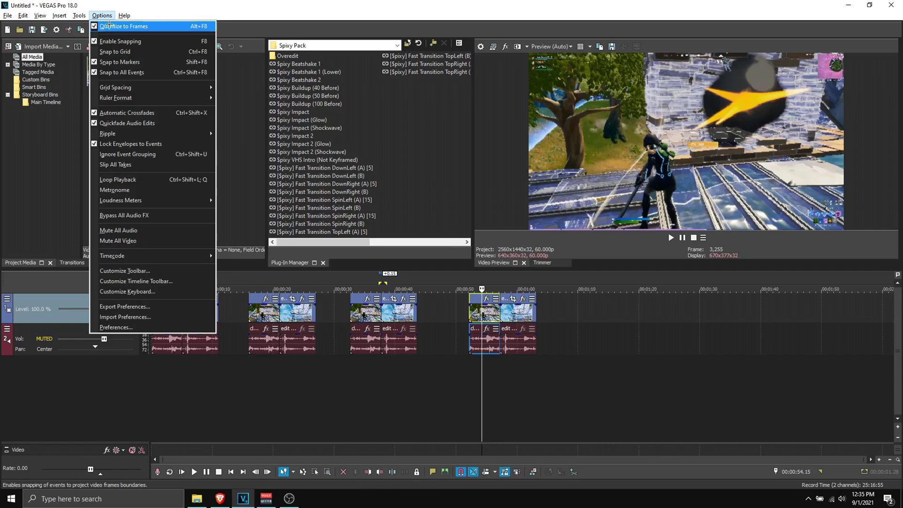
left_click(221, 3)
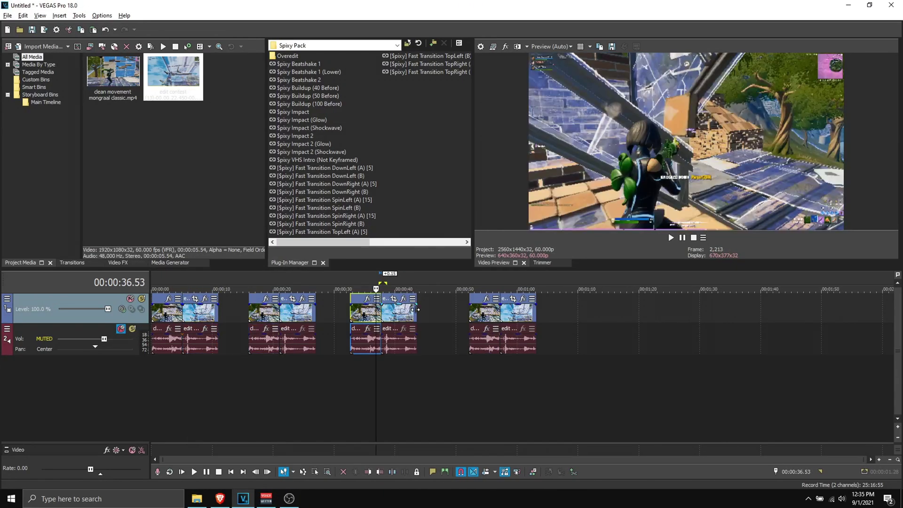
left_click(490, 308)
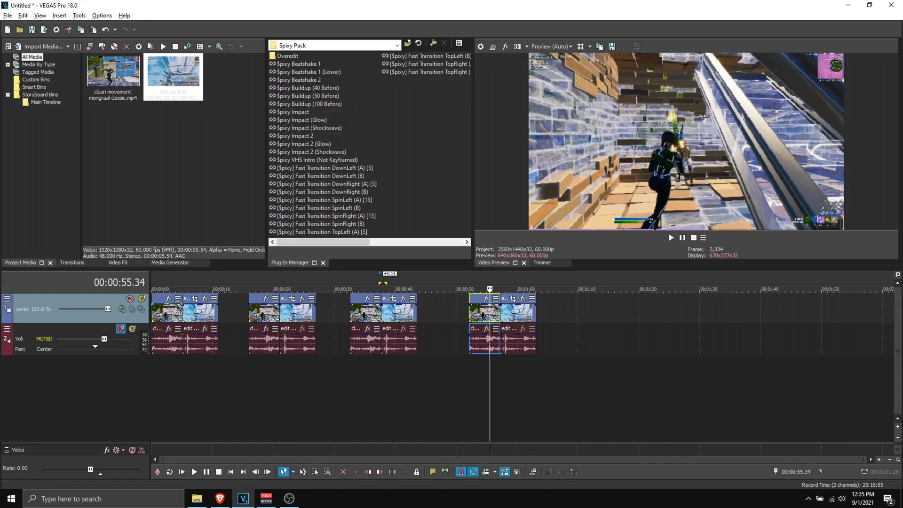
left_click(187, 309)
scroll(522, 362, "up", 5)
scroll(522, 362, "down", 6)
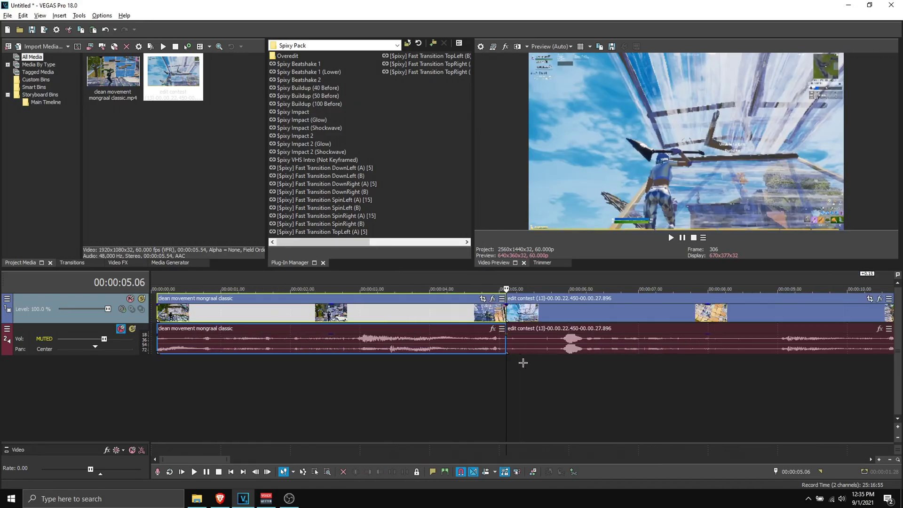
scroll(536, 353, "up", 3)
Split the clean movement clip five frames before the cut and select the short piece
key("Left")
key("Left")
key("Left")
key("Left")
key("Left")
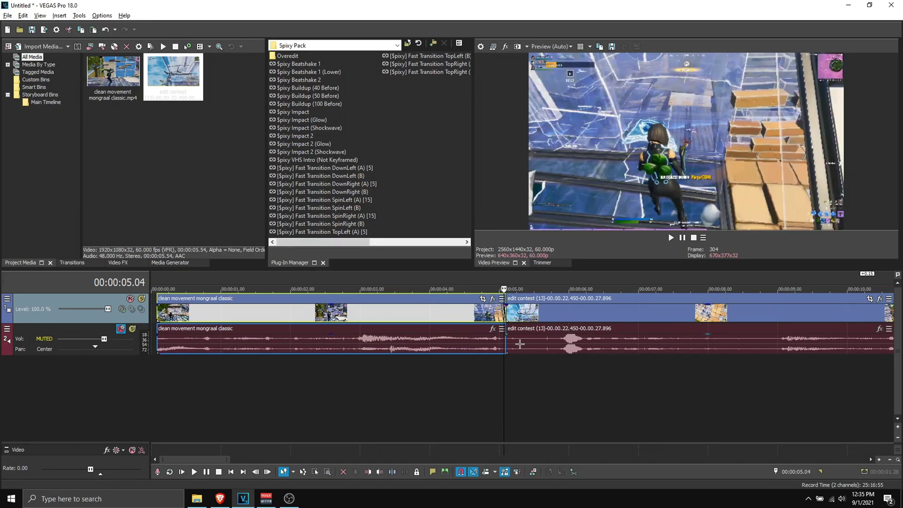
scroll(555, 344, "up", 4)
scroll(587, 345, "up", 2)
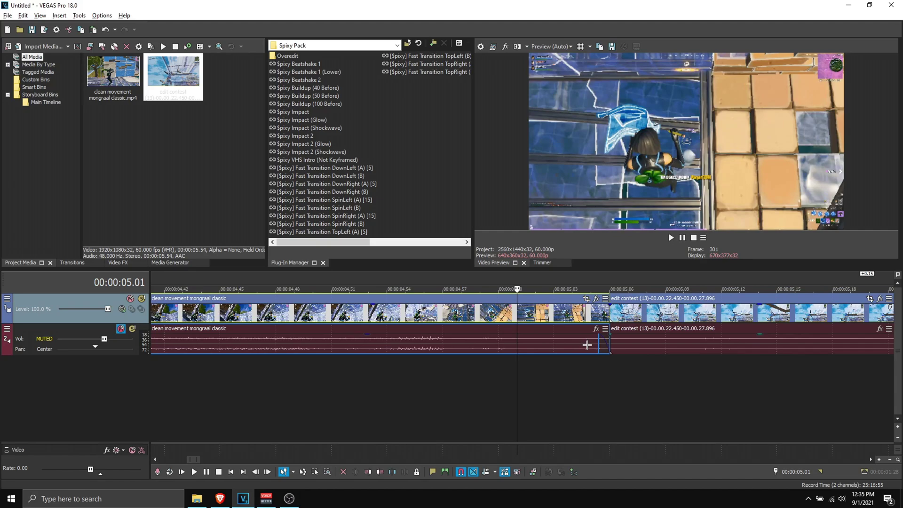
key("s")
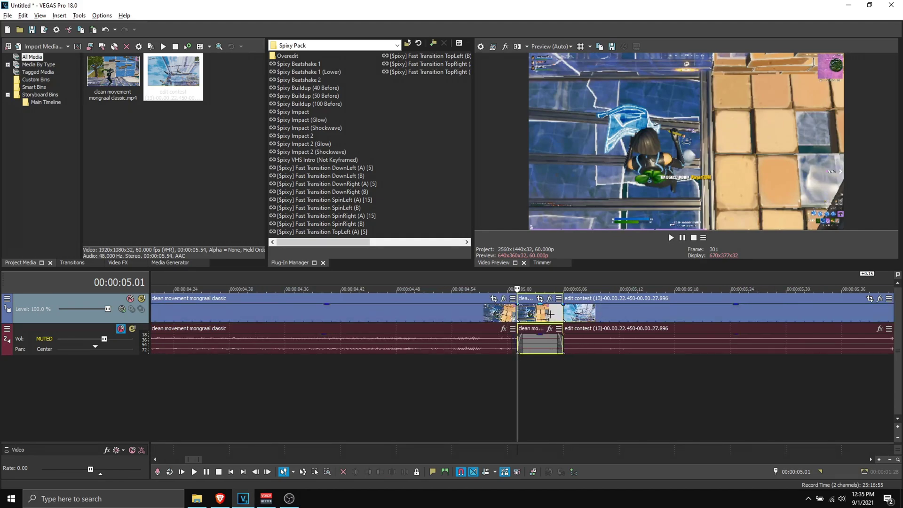
left_click(526, 311)
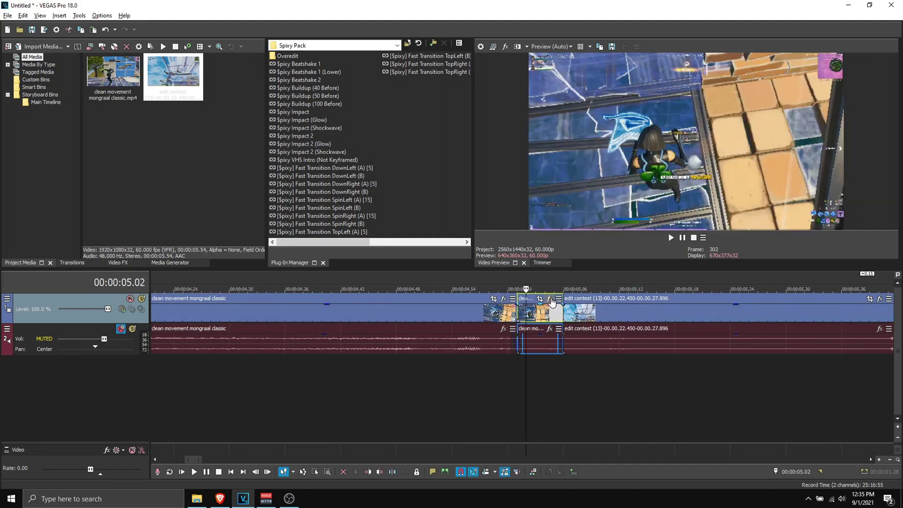
Browse the short piece's Event FX chooser to the Spixy Pack presets under Filter Packages
left_click(550, 298)
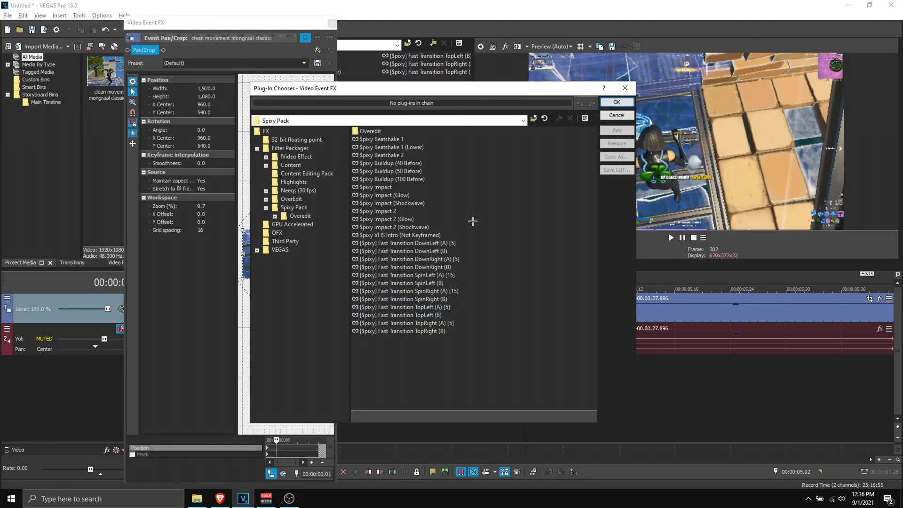
left_click(266, 131)
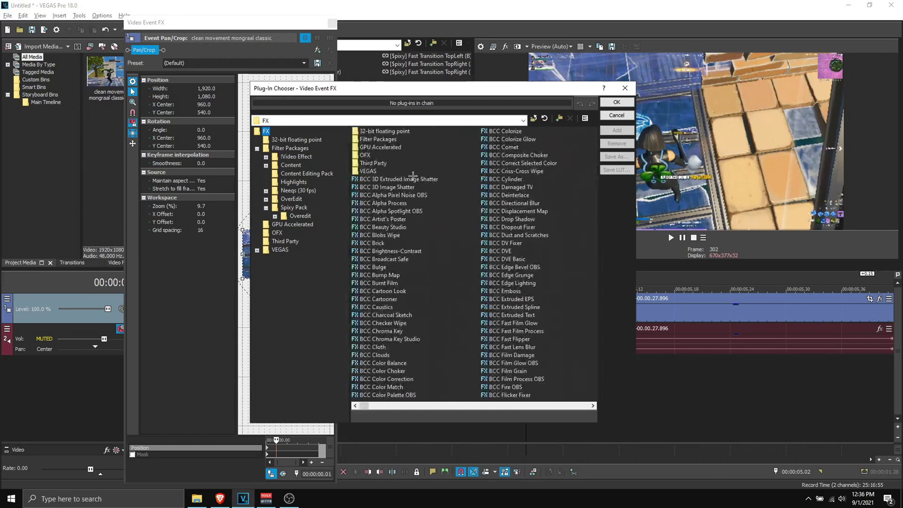
left_click(384, 139)
double_click(384, 139)
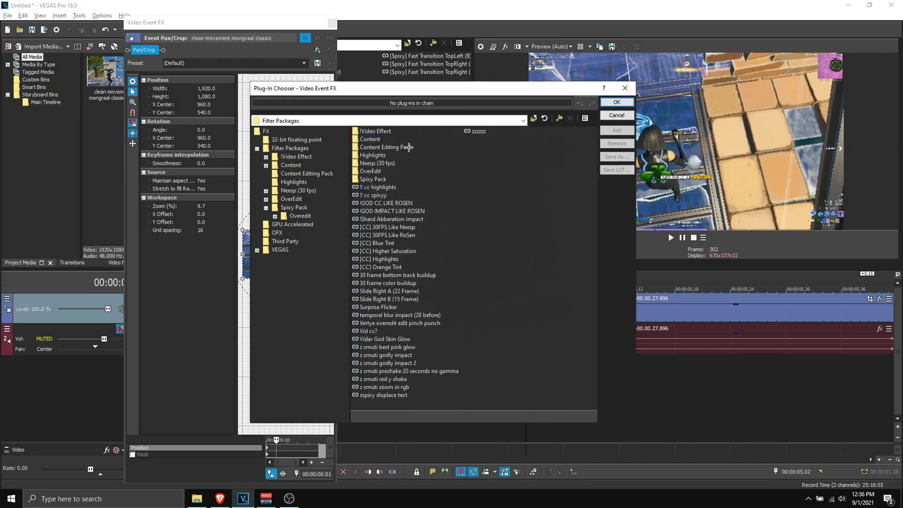
left_click_drag(557, 365, 374, 115)
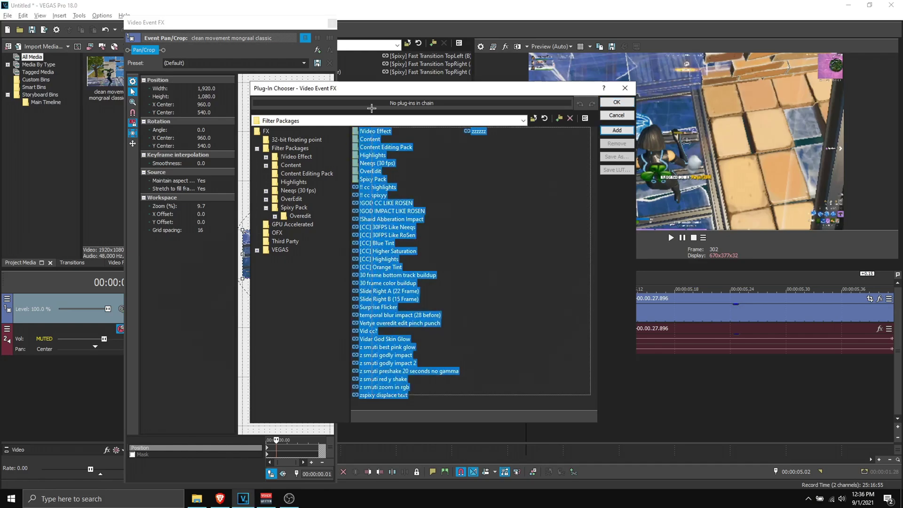
left_click(537, 234)
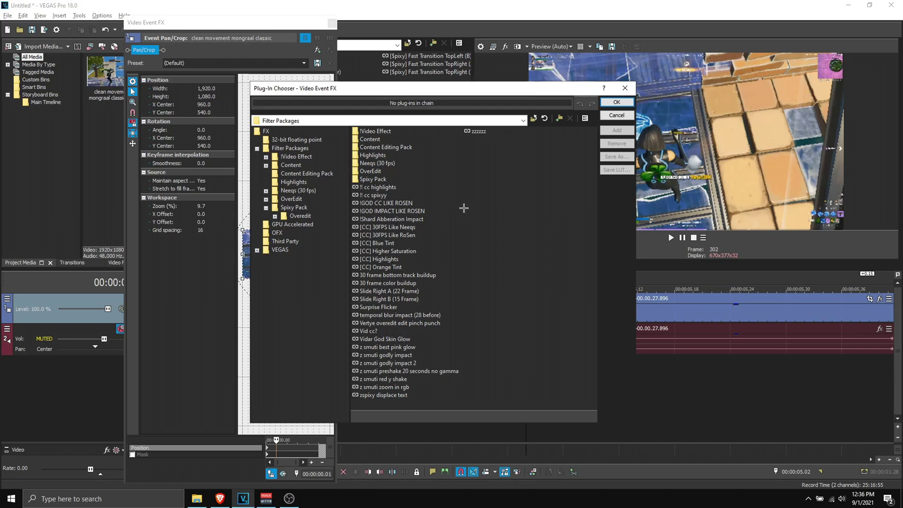
right_click(479, 225)
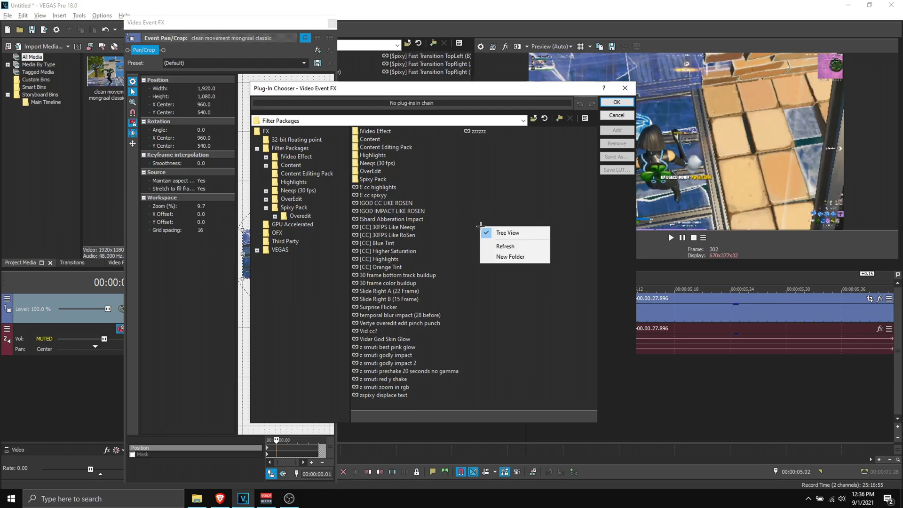
key("Escape")
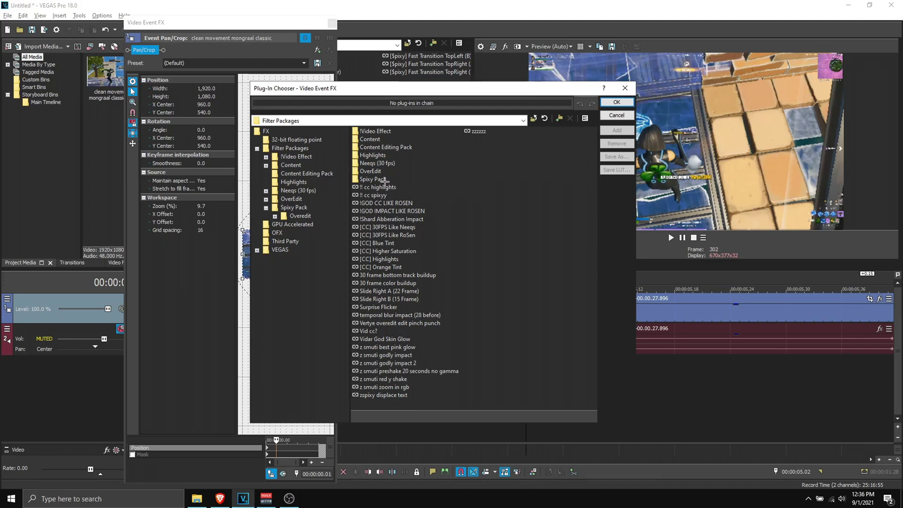
double_click(374, 179)
left_click_drag(399, 389, 393, 242)
left_click(387, 370)
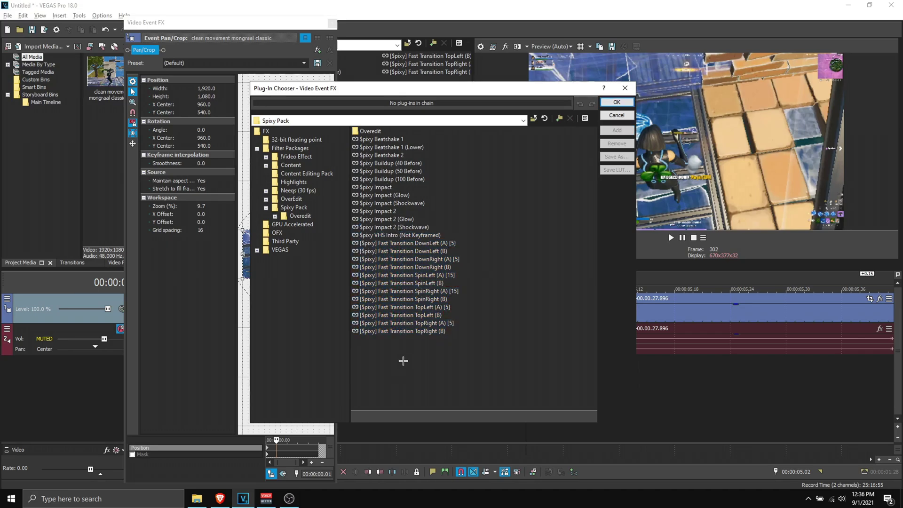
Add Fast Transition DownLeft (A) [5] to the short piece's FX chain
left_click(448, 244)
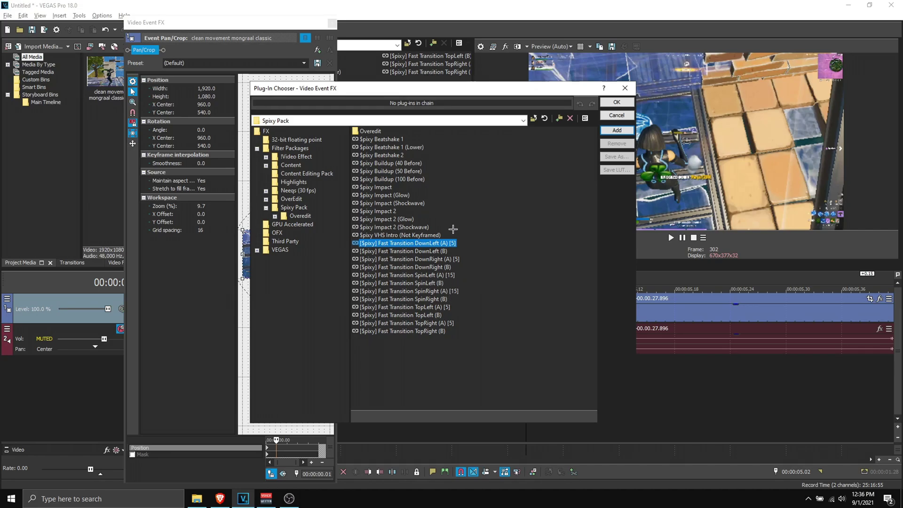
left_click(617, 130)
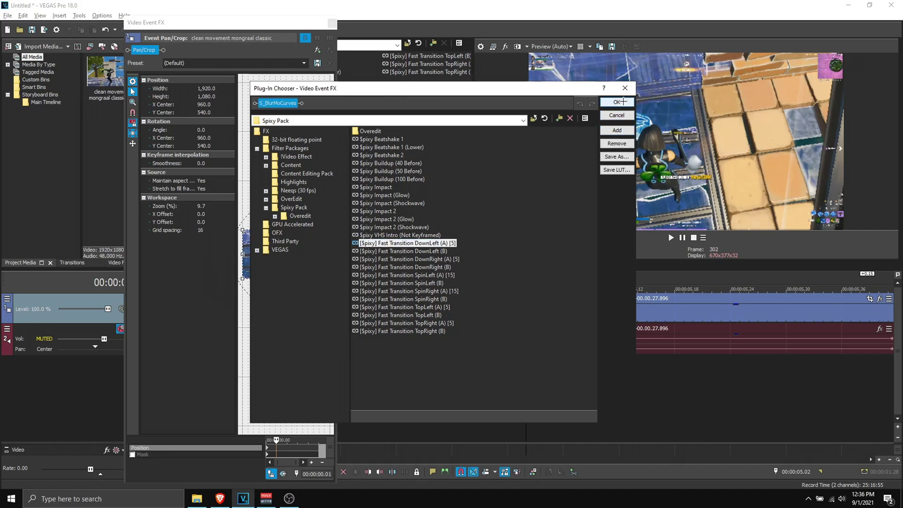
left_click(617, 102)
left_click(332, 23)
Apply Fast Transition DownLeft (B) to the edit contest clip after the cut
left_click(544, 311)
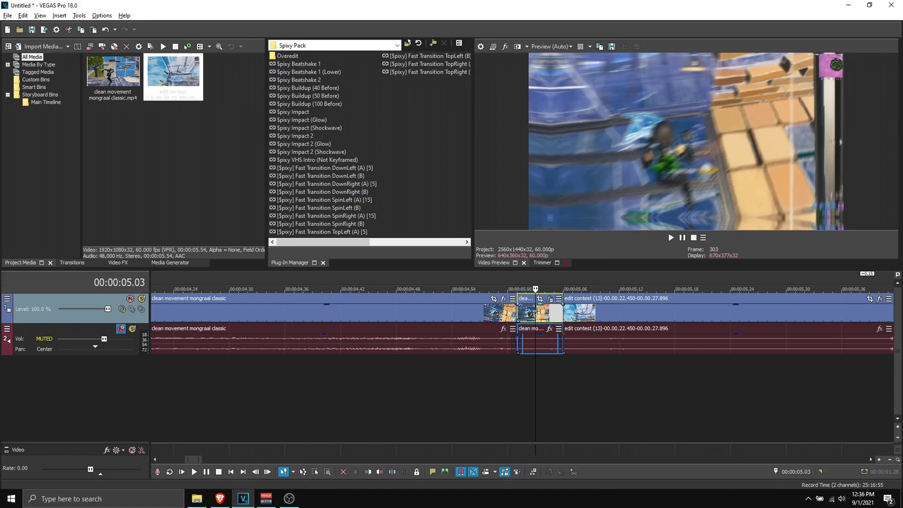
left_click(599, 310)
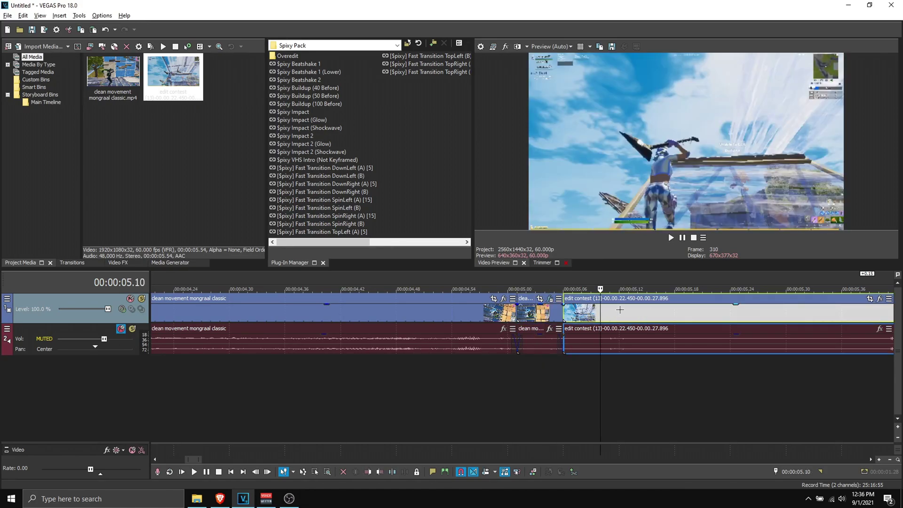
left_click(880, 298)
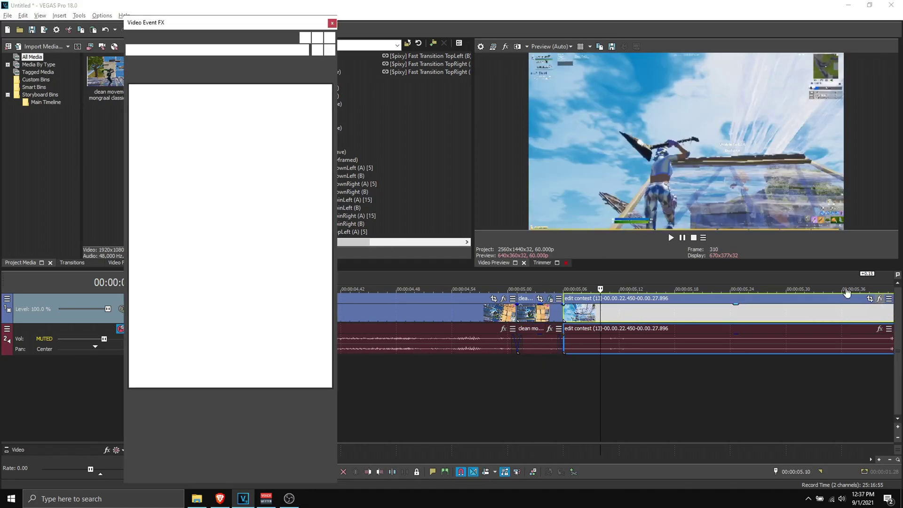
left_click(451, 252)
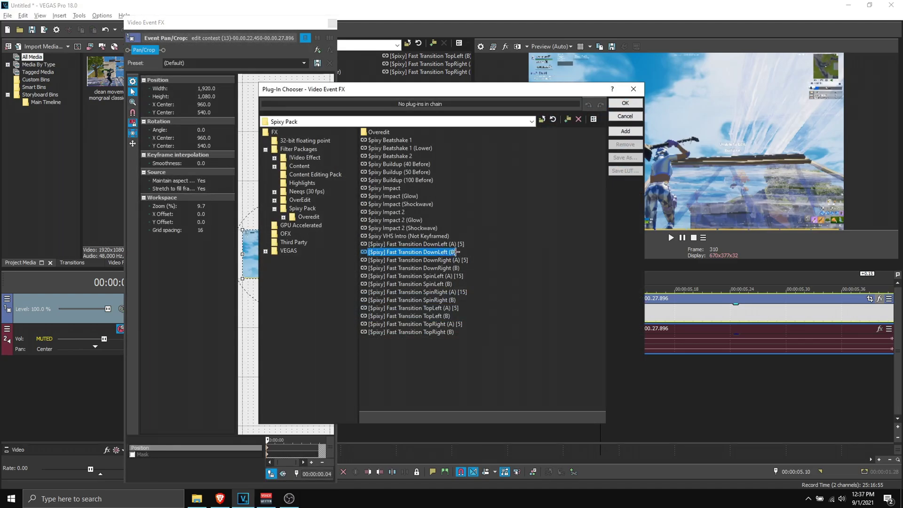
left_click(625, 131)
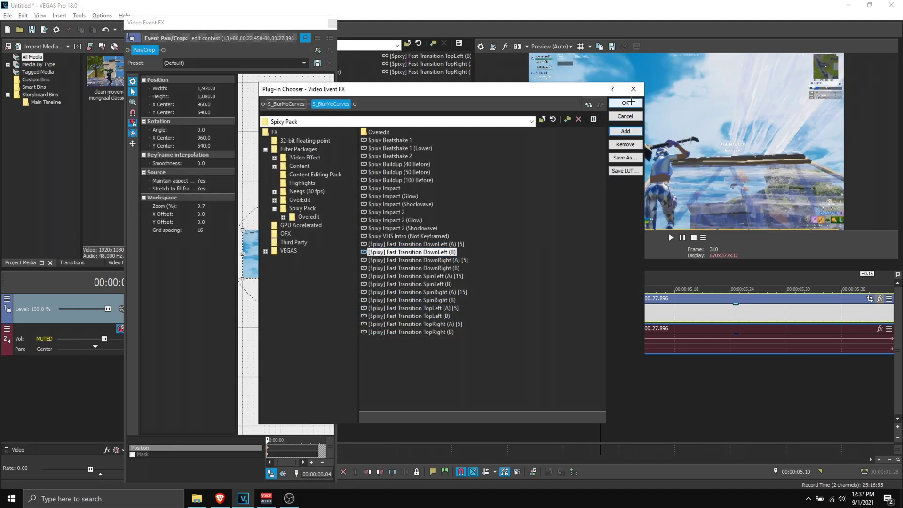
left_click(625, 102)
left_click(332, 22)
Play back the transition from 05.04 and again from 04.53, then zoom out
left_click(545, 310)
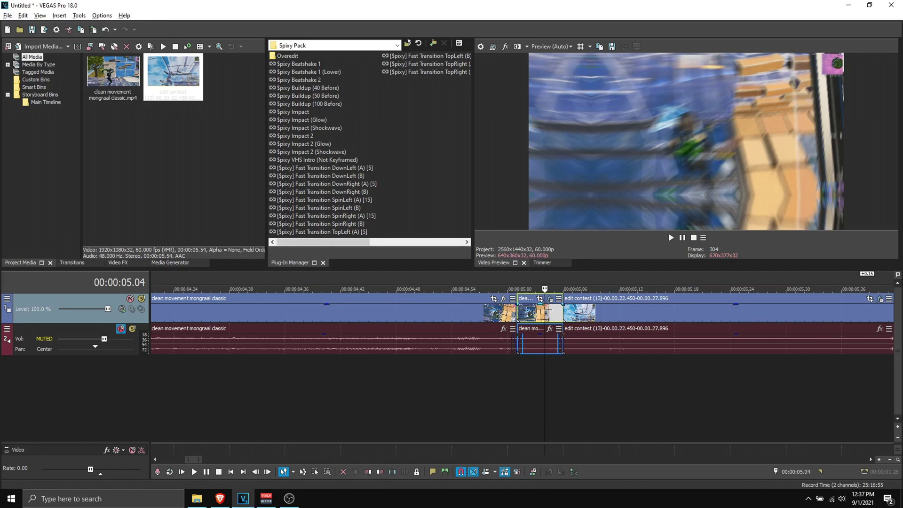
key("space")
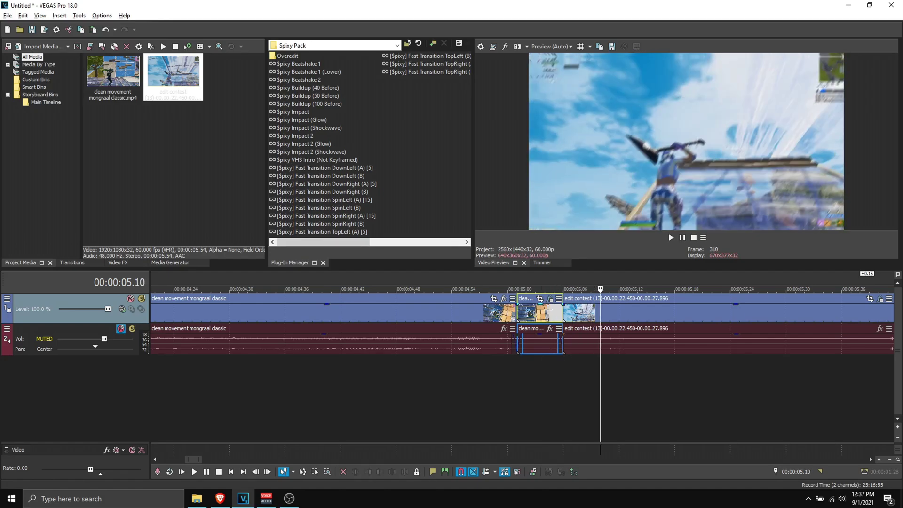
left_click(535, 346)
key("space")
key("space")
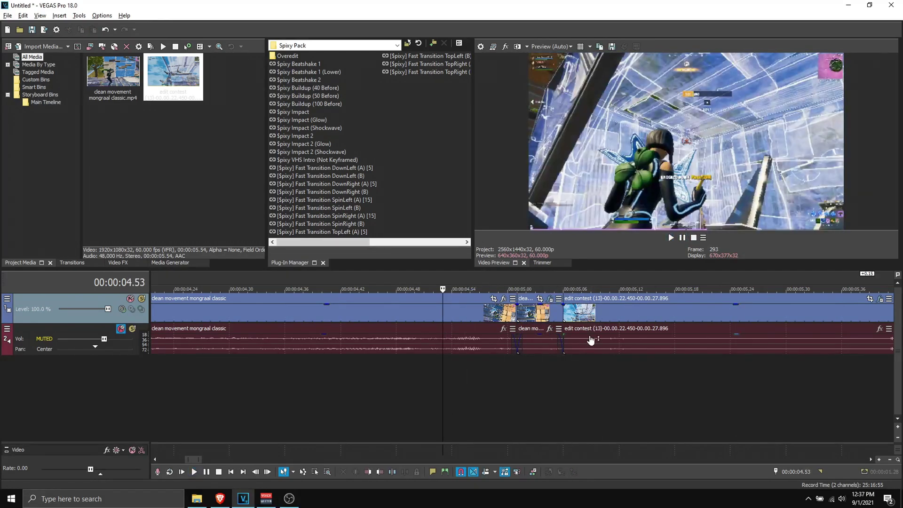
scroll(527, 350, "down", 3)
scroll(527, 350, "down", 5)
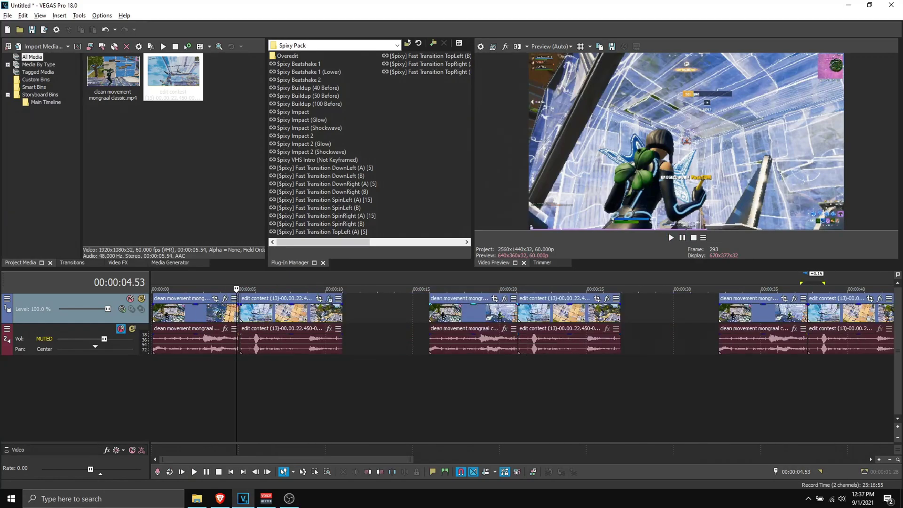
Drop the DownLeft (A) [5] preset onto the clip at the 00:00:21.05 cut
left_click(516, 314)
scroll(554, 353, "up", 8)
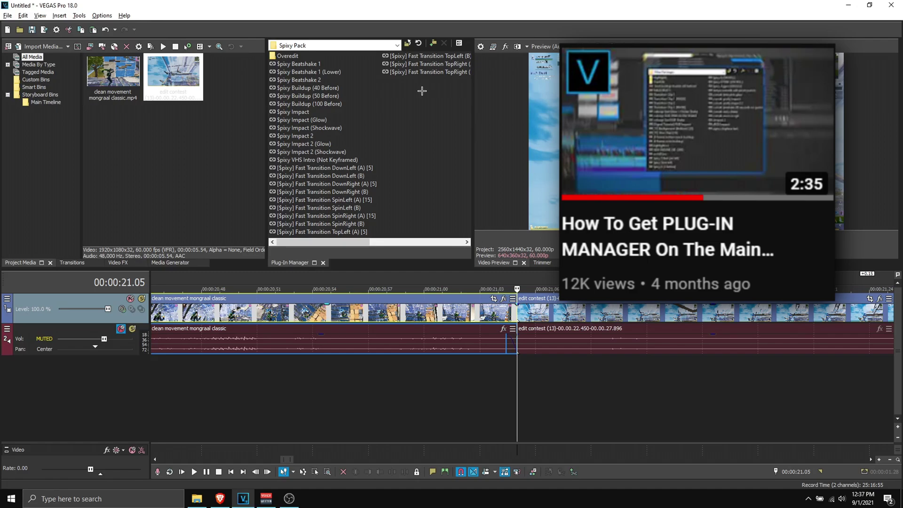
left_click_drag(324, 168, 579, 197)
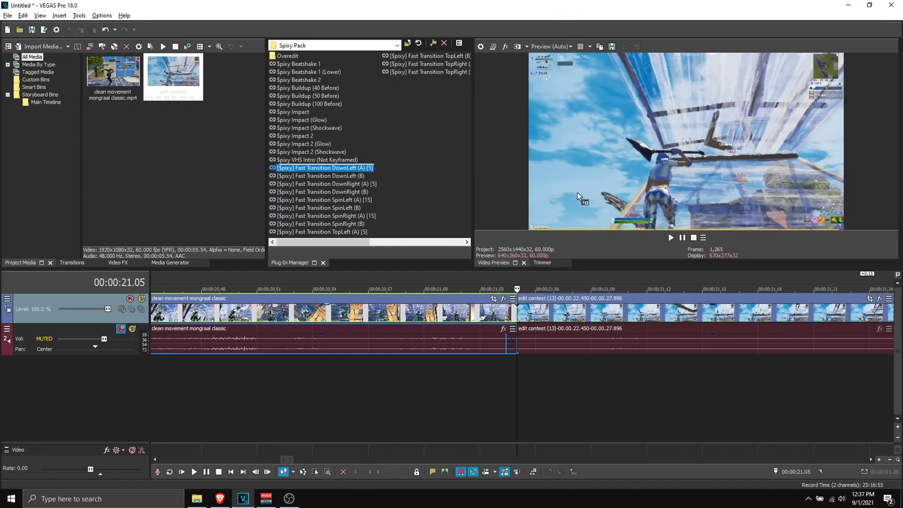
left_click_drag(363, 168, 505, 295)
left_click_drag(599, 312, 599, 312)
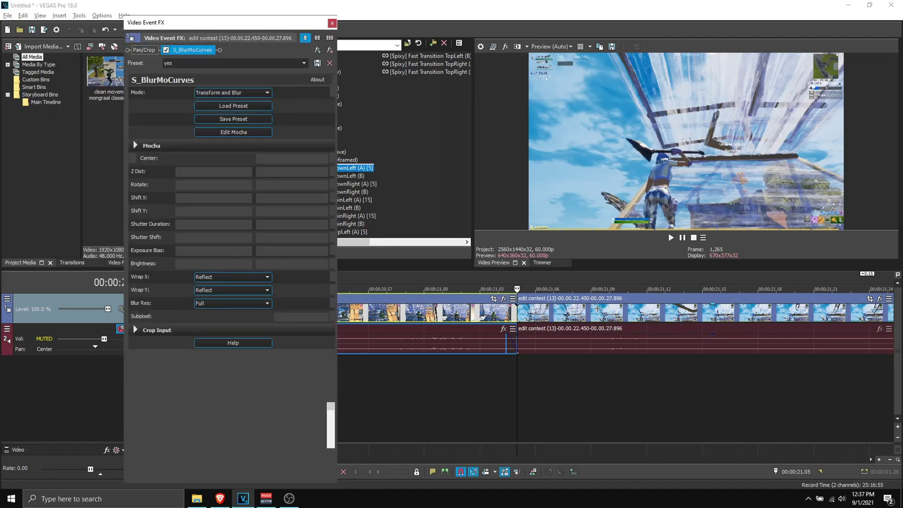
left_click(333, 23)
scroll(540, 338, "down", 3)
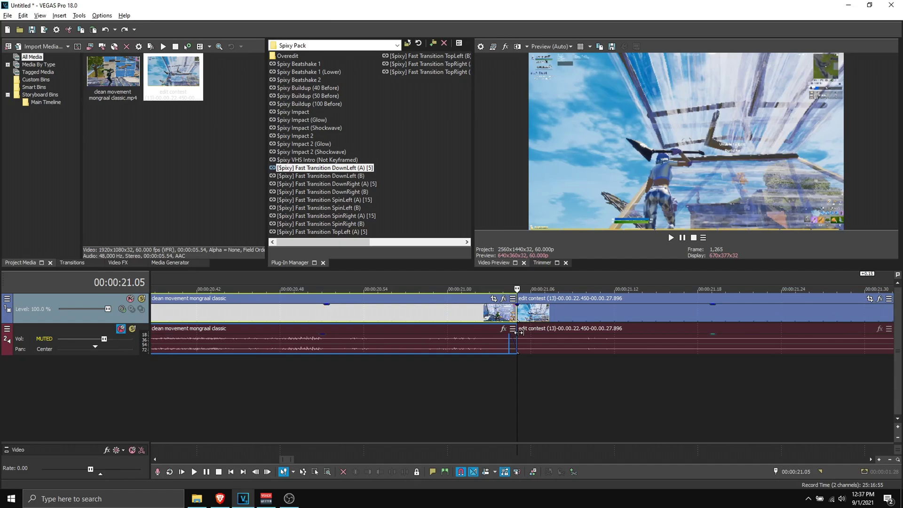
Move the playhead to 0:20.50 and apply SpinLeft (A) [15] to the clip at the cut
scroll(539, 339, "up", 4)
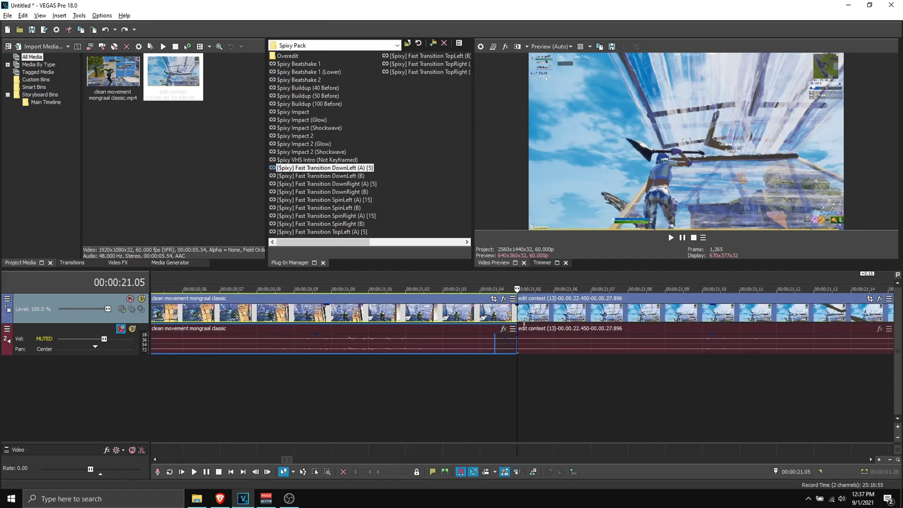
left_click(796, 471)
type("0:20.50")
key("Return")
left_click_drag(369, 199, 537, 315)
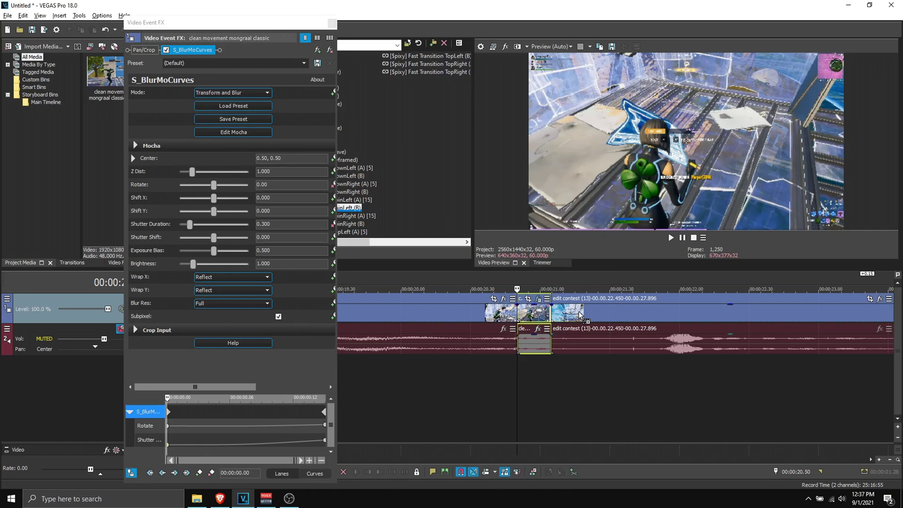
left_click(332, 23)
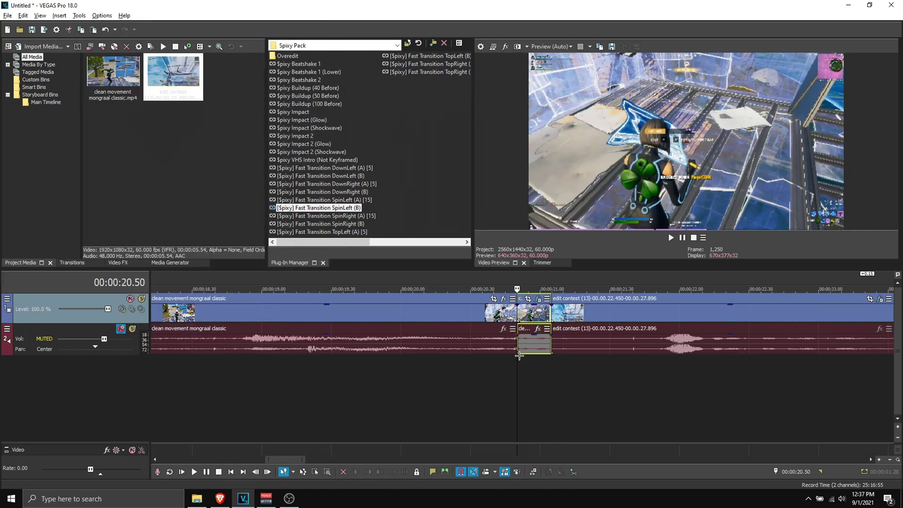
Preview the new SpinLeft transition starting two frames later
key("Right")
key("Right")
key("space")
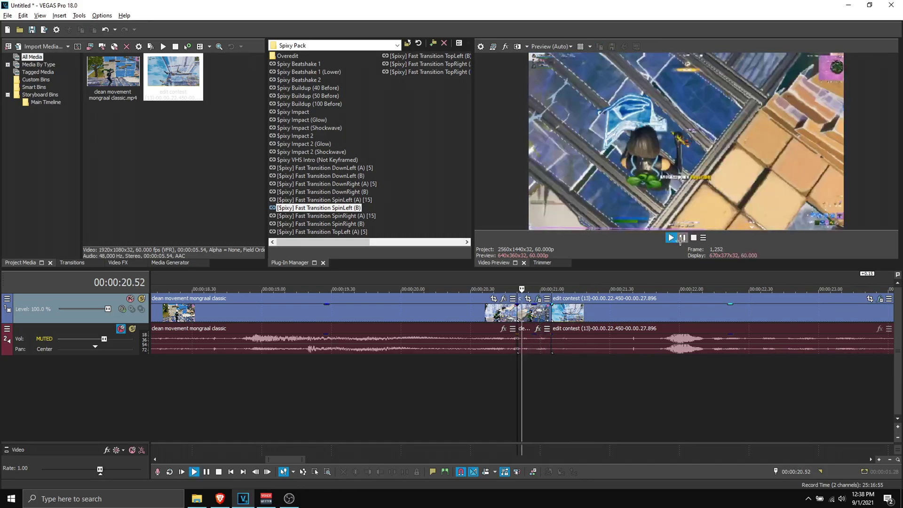
key("Return")
scroll(668, 310, "down", 10)
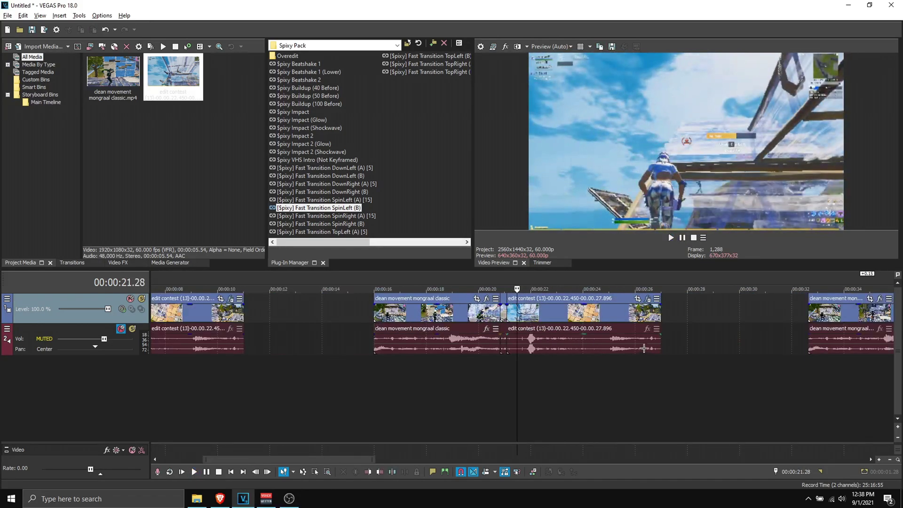
Split the clips five frames before the cut near 37 seconds
left_click(481, 315)
scroll(551, 355, "up", 10)
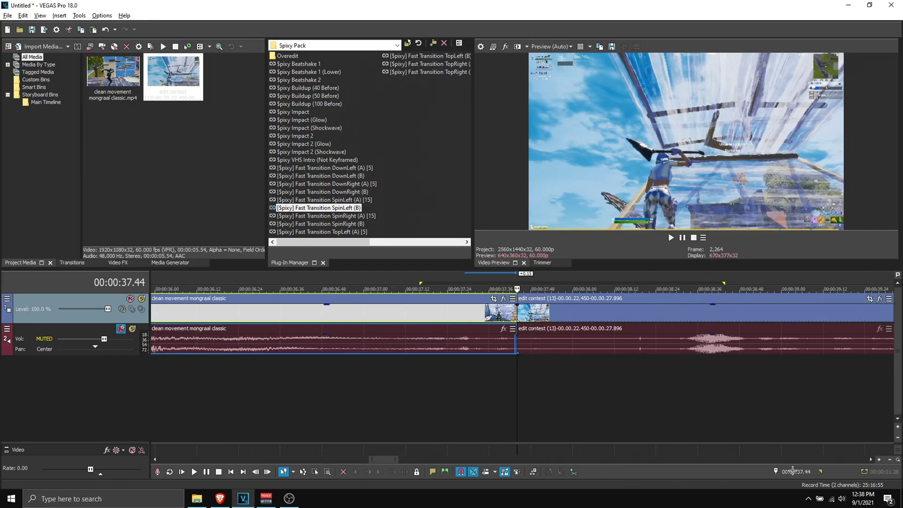
key("ctrl+g")
key("Return")
key("ctrl+v")
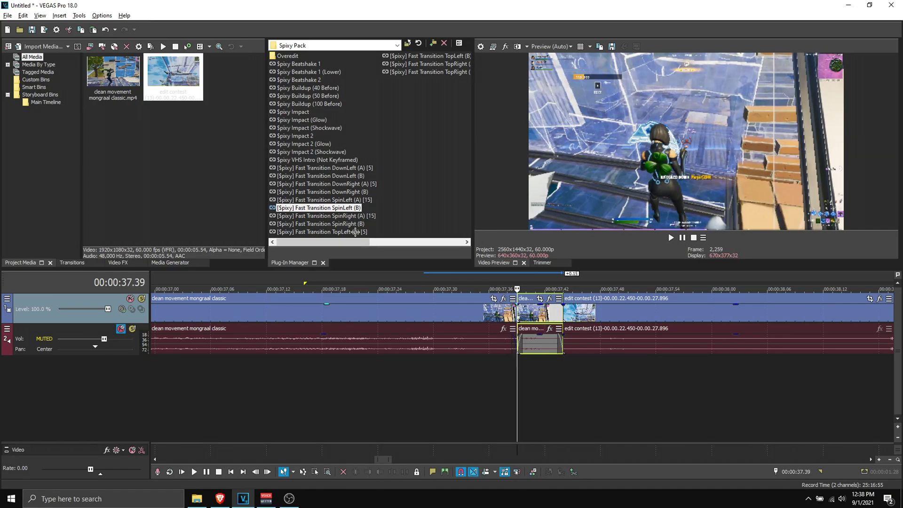
Apply TopLeft (A) [5] to the short piece and TopLeft (B) to the edit contest clip
left_click_drag(355, 232, 538, 307)
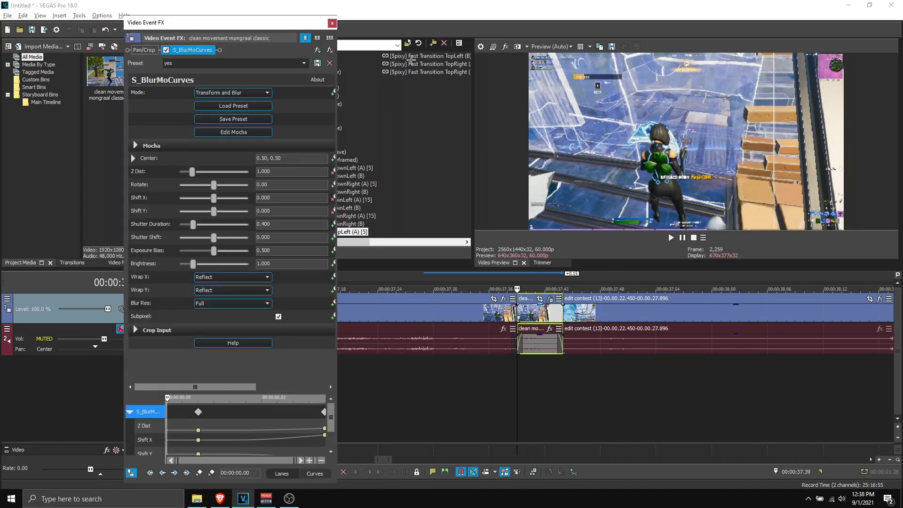
left_click(332, 23)
left_click(458, 56)
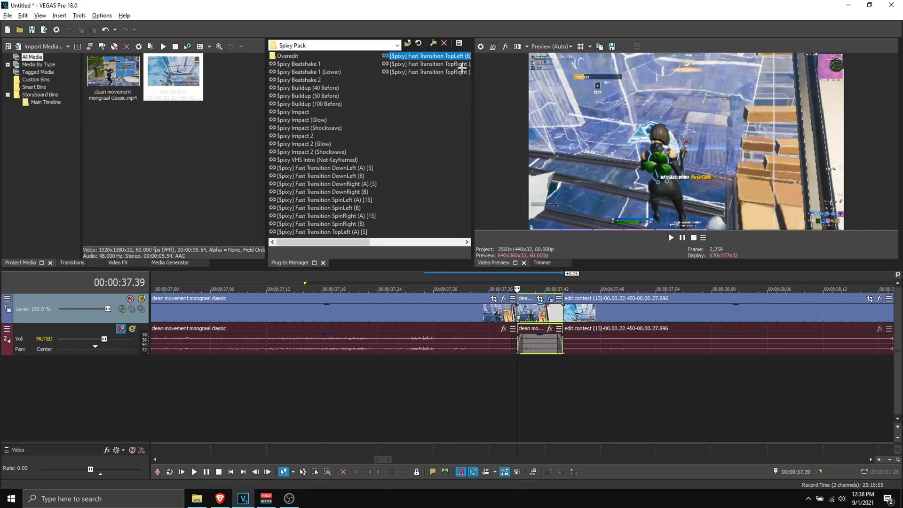
left_click_drag(618, 312, 616, 308)
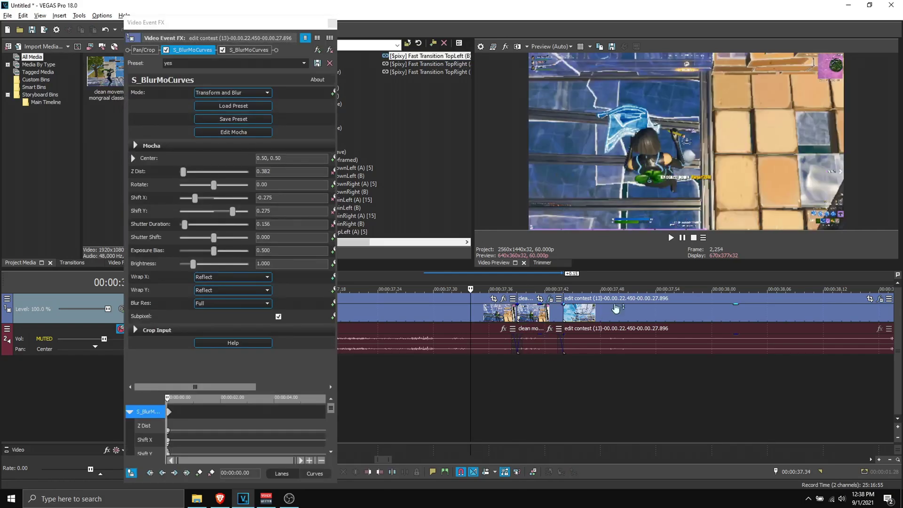
left_click(331, 23)
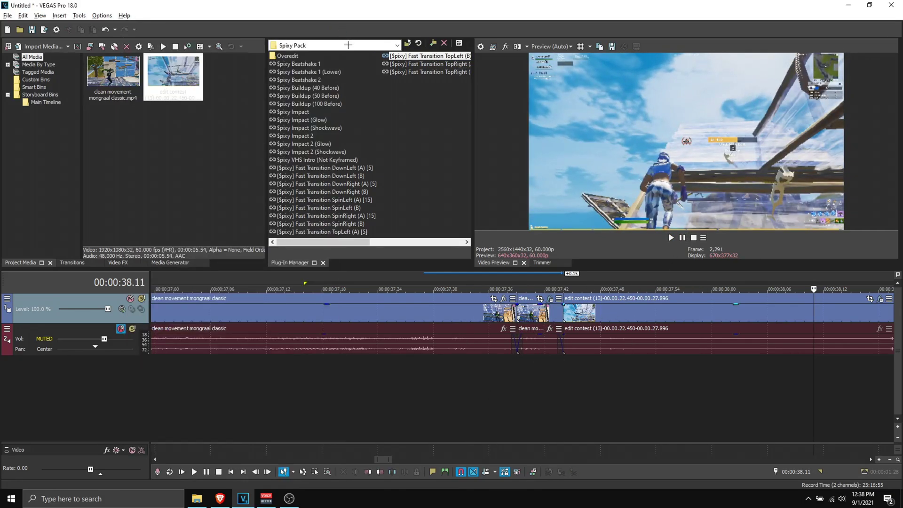
scroll(542, 358, "down", 5)
scroll(541, 356, "down", 5)
Split both tracks five frames before the cut near 57 seconds
left_click(650, 315)
scroll(640, 334, "up", 8)
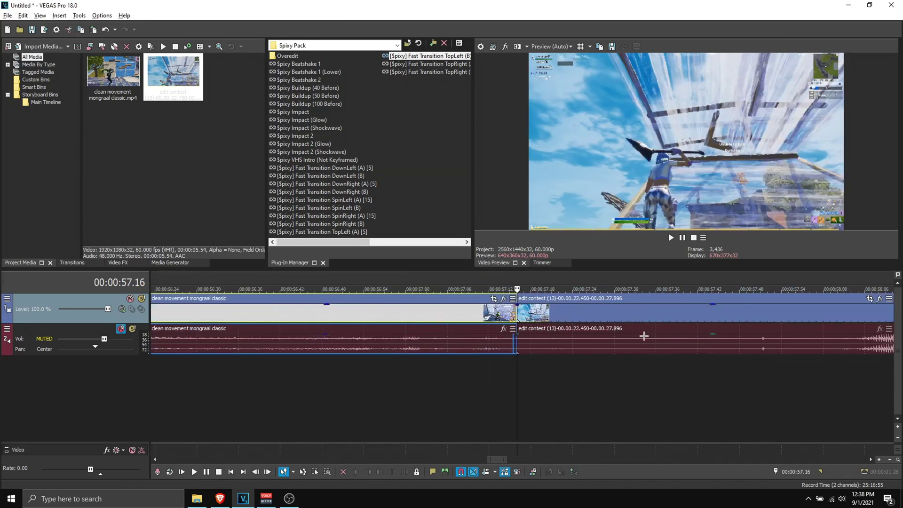
key("Left")
key("Left")
key("Left")
key("Left")
key("Left")
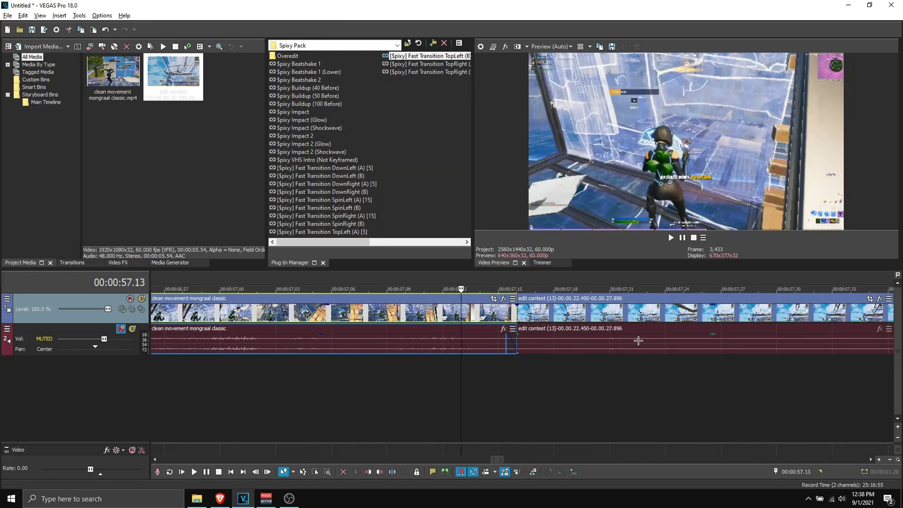
key("s")
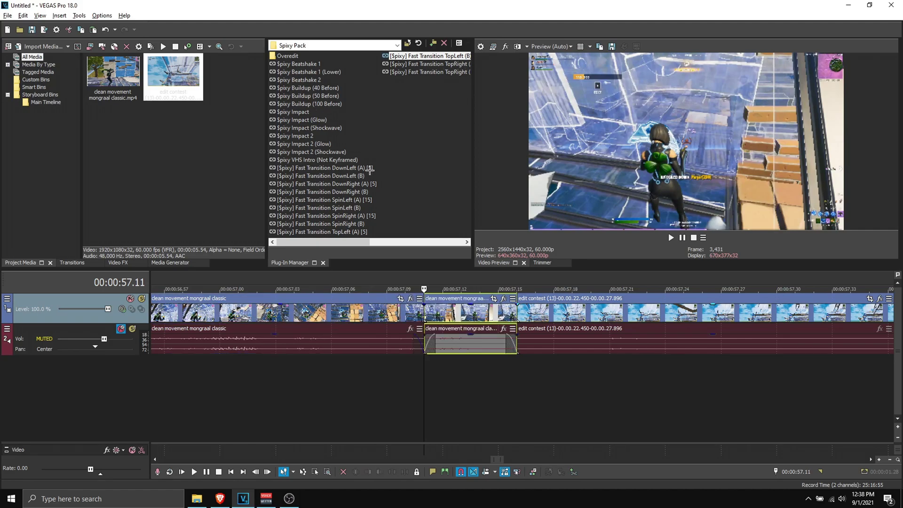
Apply DownRight (A) [5] to the split piece and DownRight (B) to the edit contest clip
left_click_drag(370, 183, 478, 315)
left_click(331, 21)
left_click(357, 191)
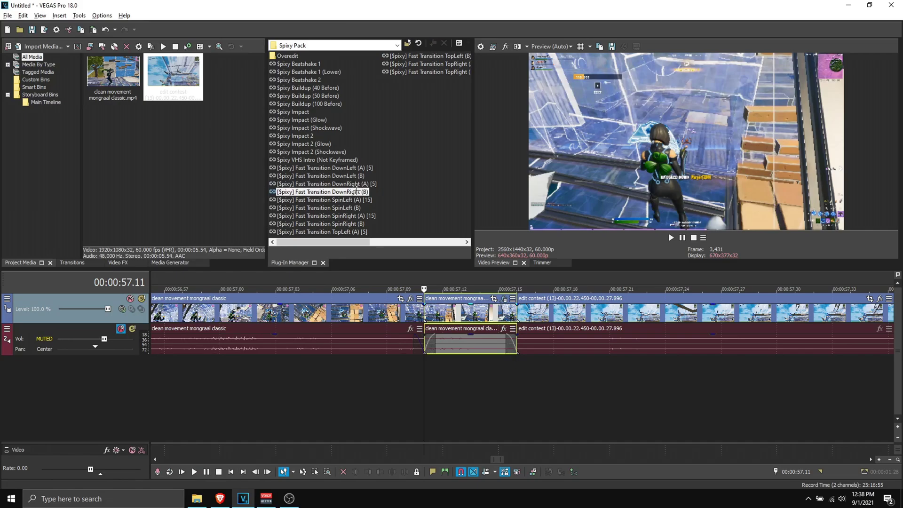
left_click_drag(357, 191, 556, 314)
scroll(456, 423, "down", 3)
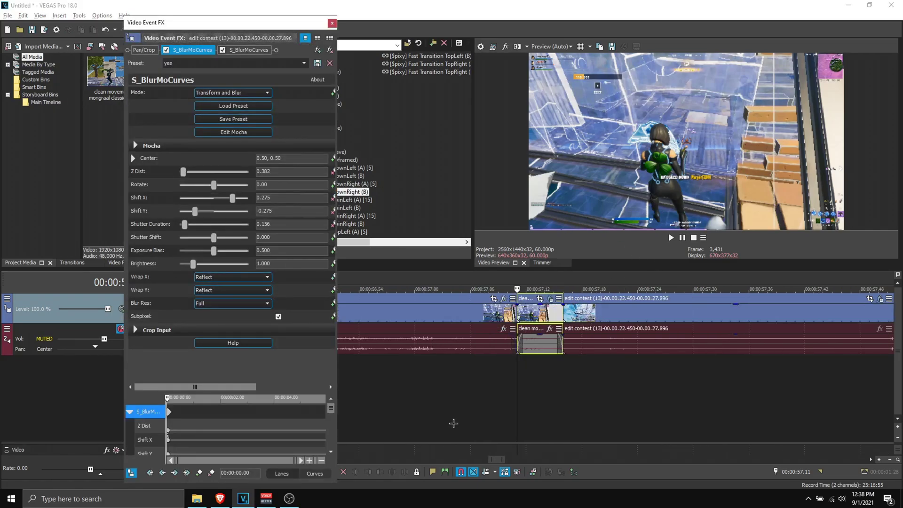
Play back the DownRight transition, then close the effect settings window
left_click(451, 383)
left_click(669, 238)
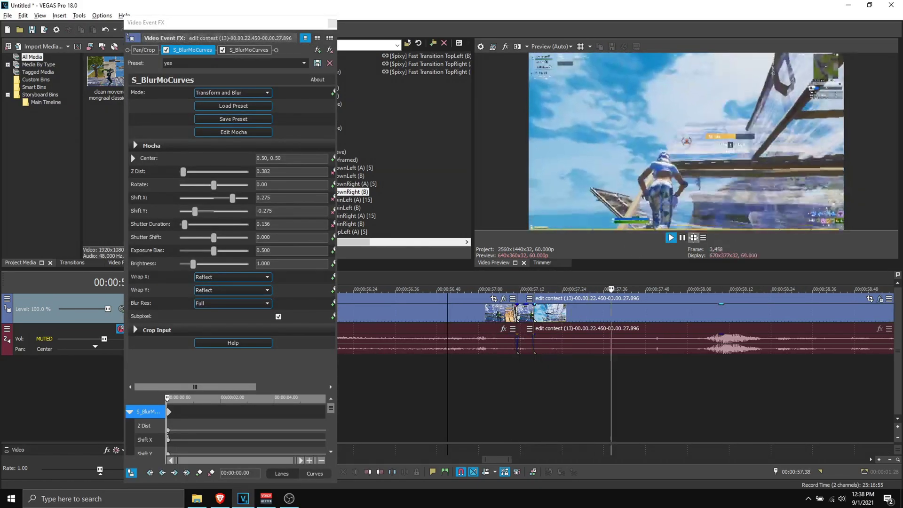
left_click(682, 237)
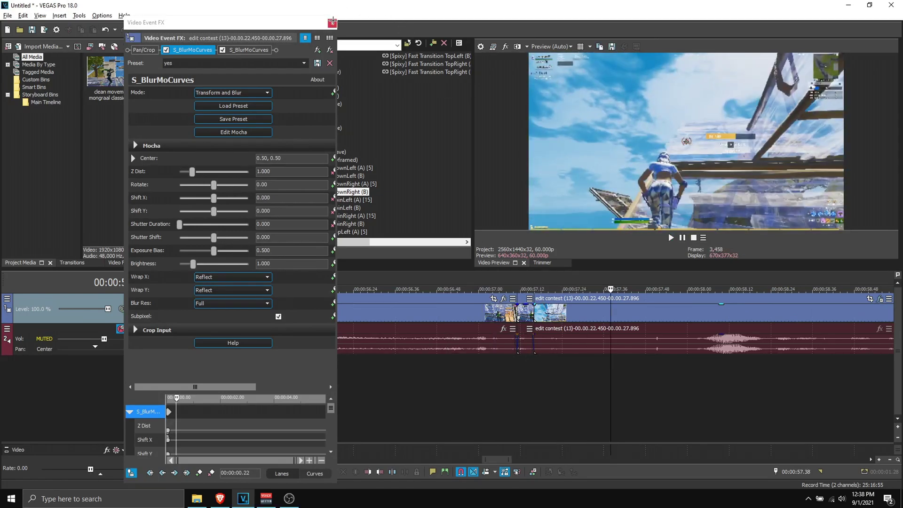
left_click(332, 22)
scroll(570, 395, "down", 4)
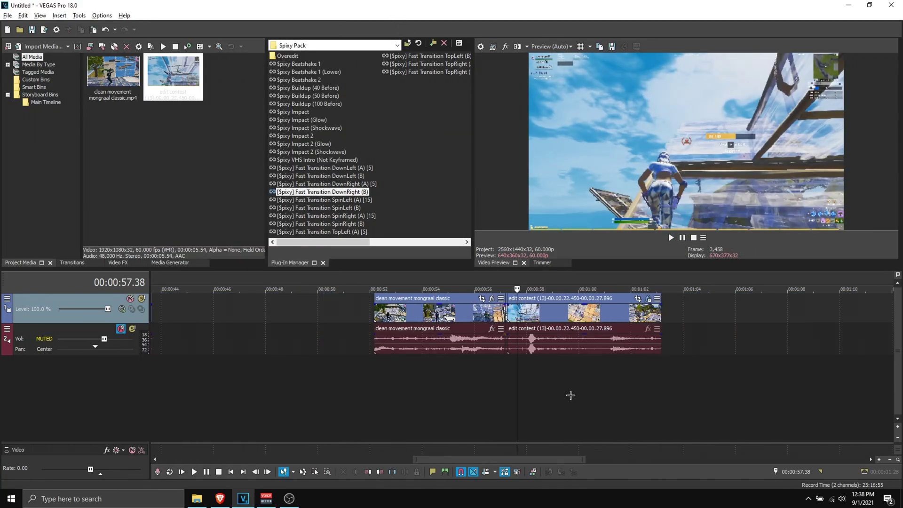
scroll(570, 395, "up", 2)
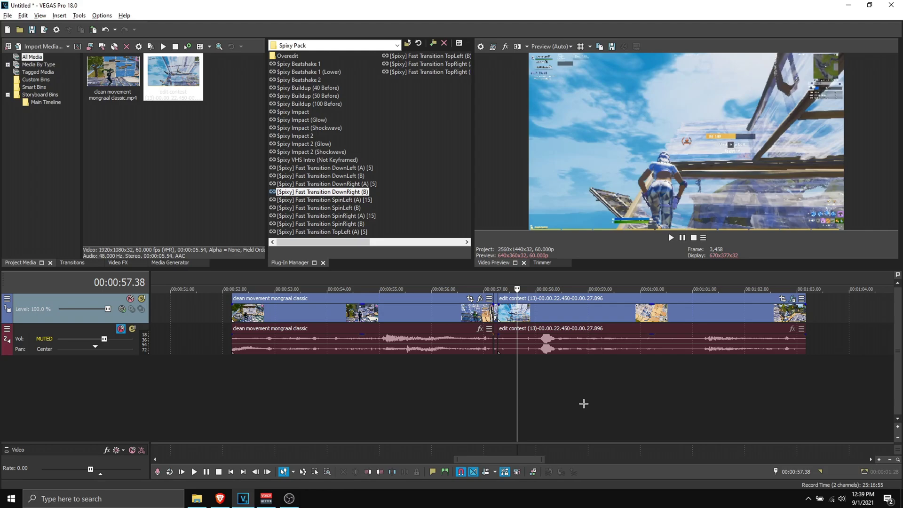